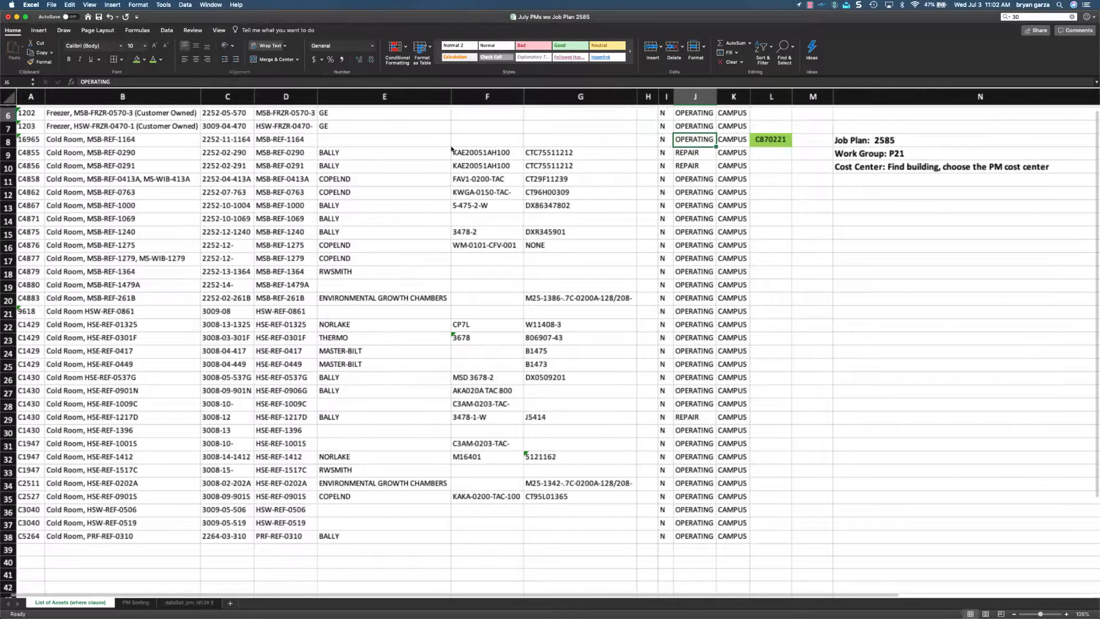
- Copy the asset number C4855 from row 7 of the asset list
{"action": "scroll", "coordinate": [79, 153], "scroll_direction": "up", "scroll_amount": 3}
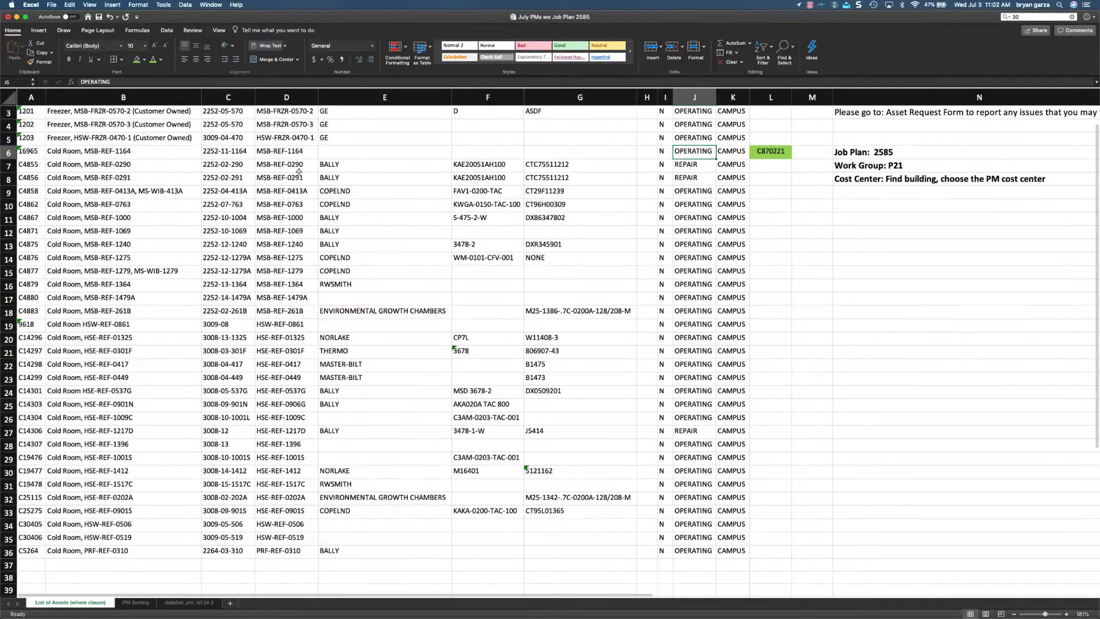
{"action": "left_click", "coordinate": [8, 153]}
{"action": "left_click", "coordinate": [7, 167]}
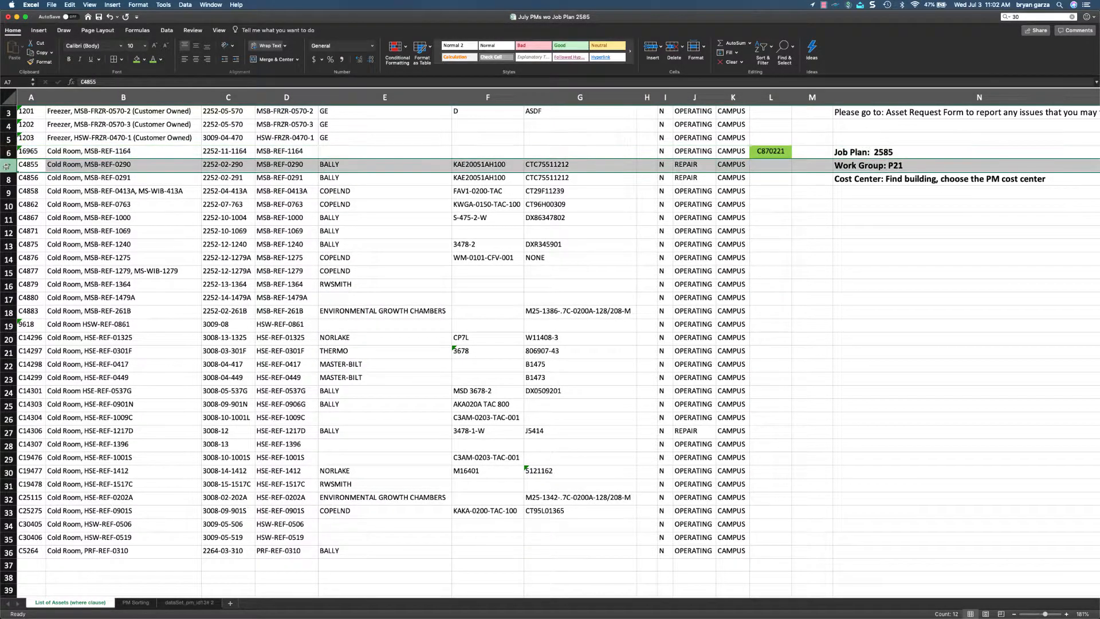
{"action": "scroll", "coordinate": [43, 146], "scroll_direction": "up", "scroll_amount": 1}
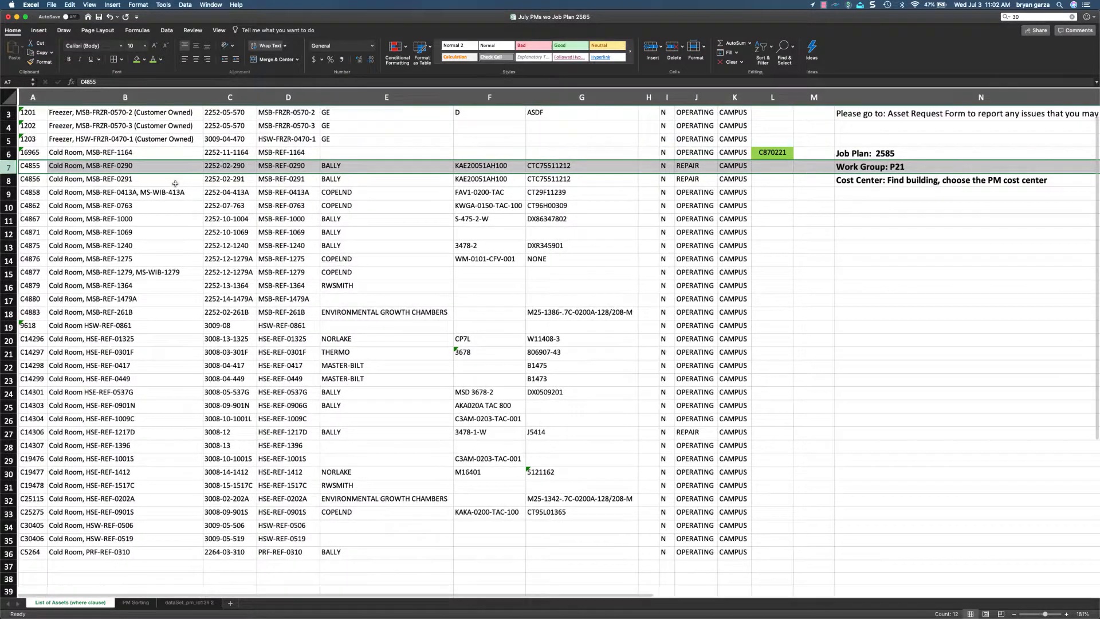
{"action": "left_click", "coordinate": [30, 167]}
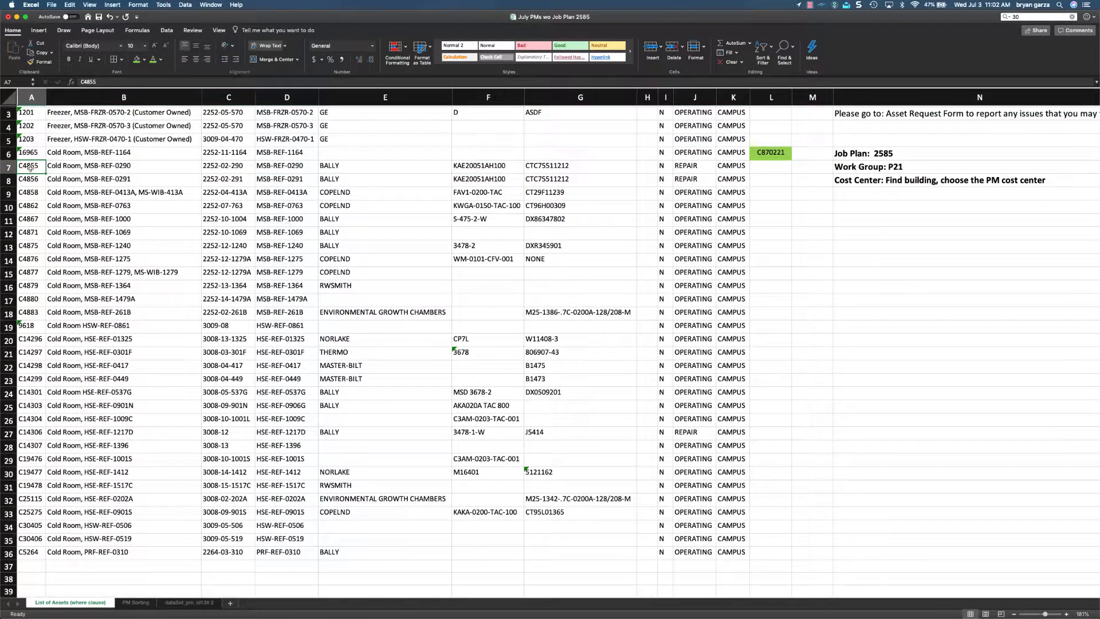
{"action": "double_click", "coordinate": [31, 167]}
{"action": "key", "text": "cmd+c"}
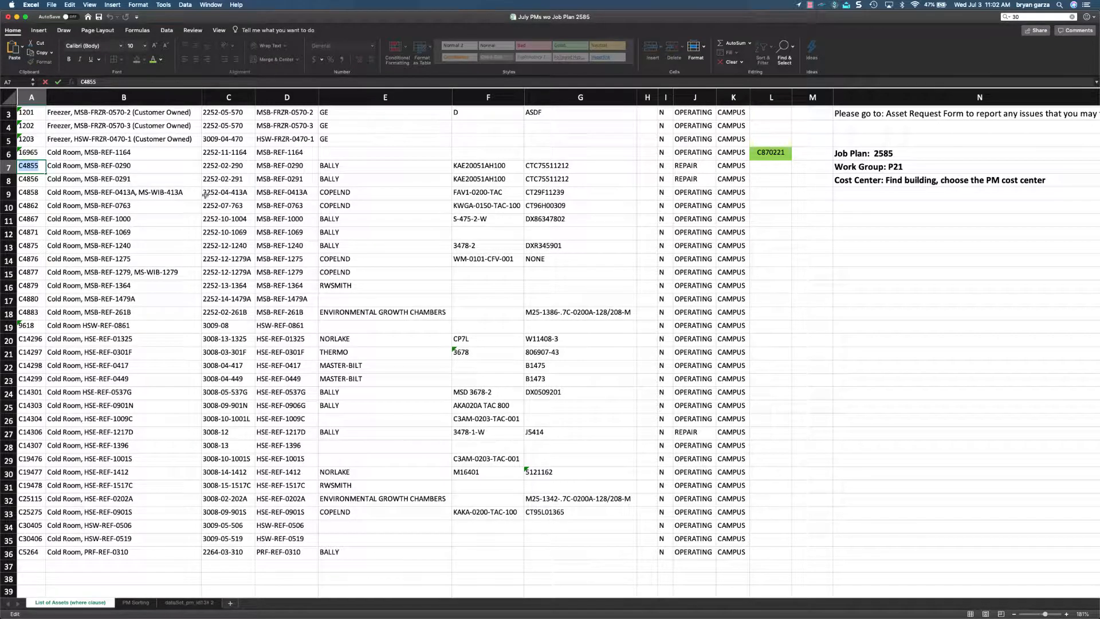
- Switch to Maximo in Chrome and open the Assets application
{"action": "key", "text": "super+Tab"}
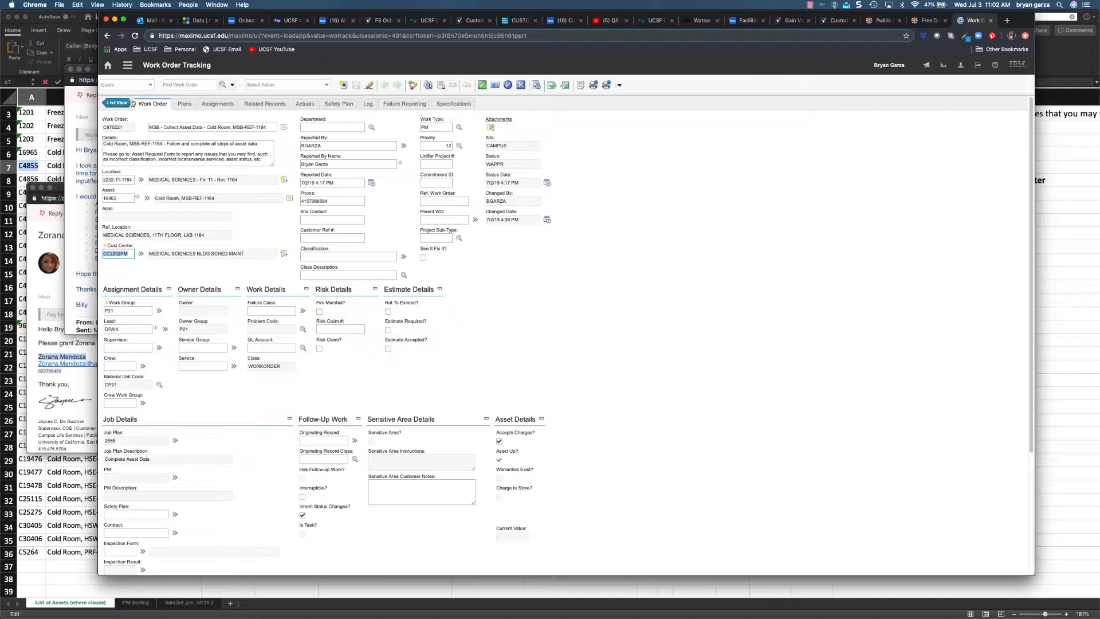
{"action": "left_click", "coordinate": [128, 66]}
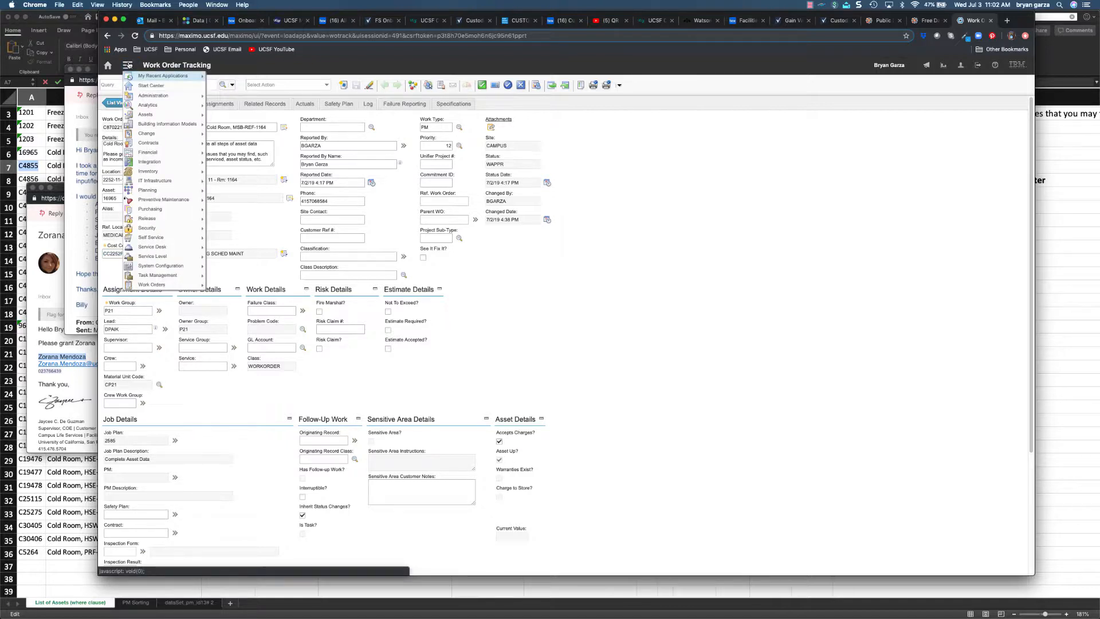
{"action": "mouse_move", "coordinate": [129, 76]}
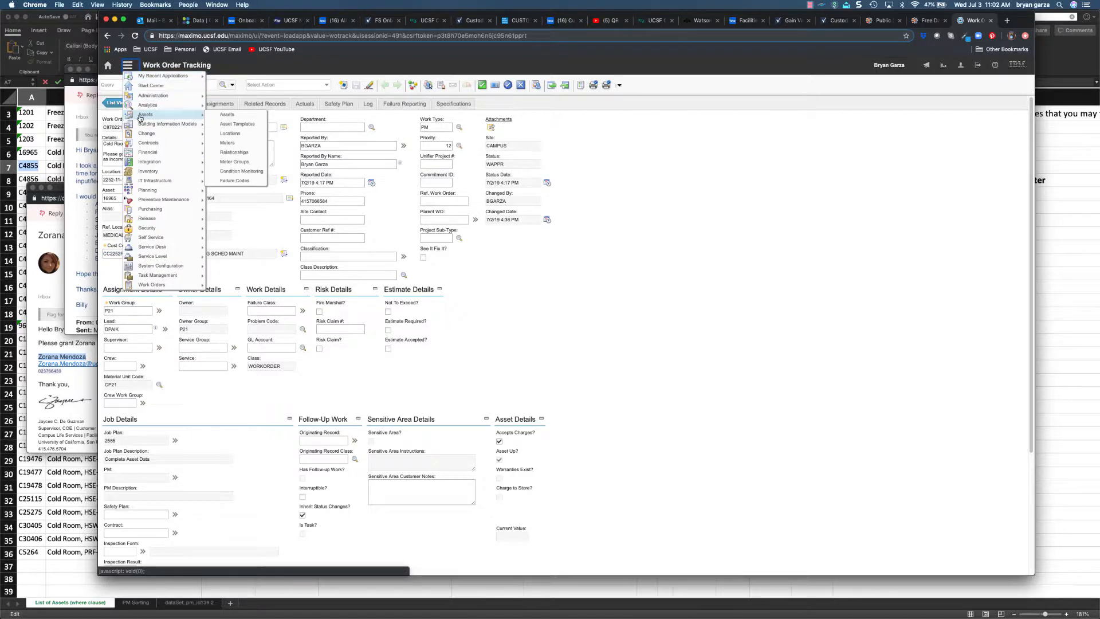
{"action": "left_click", "coordinate": [224, 121]}
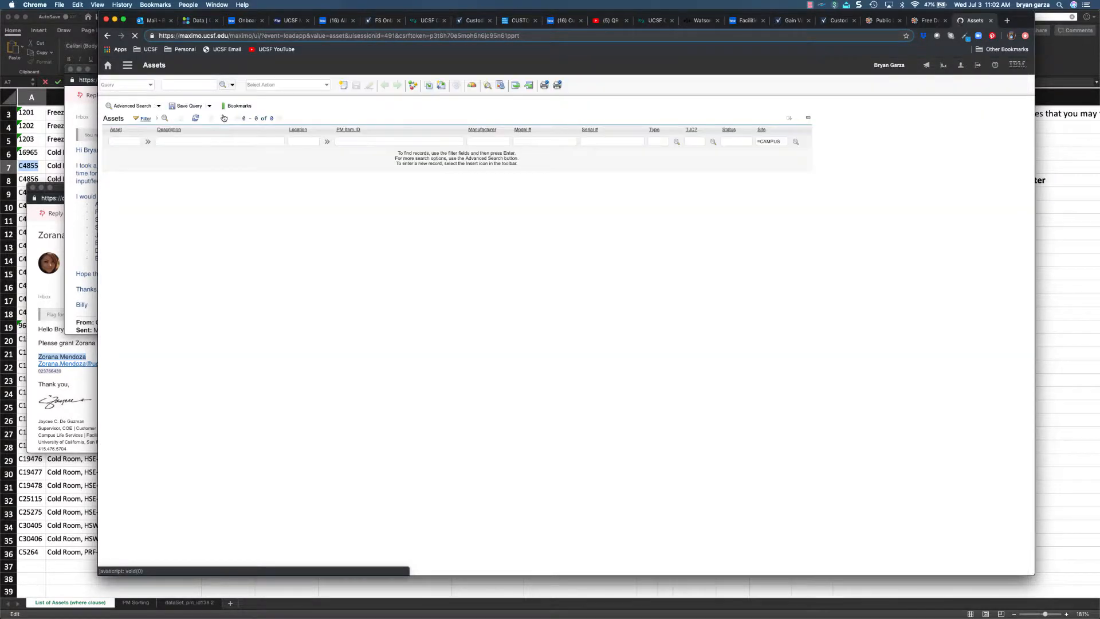
- Filter the assets by the copied number C4855 and open the matching Cold Room record
{"action": "key", "text": "cmd+v"}
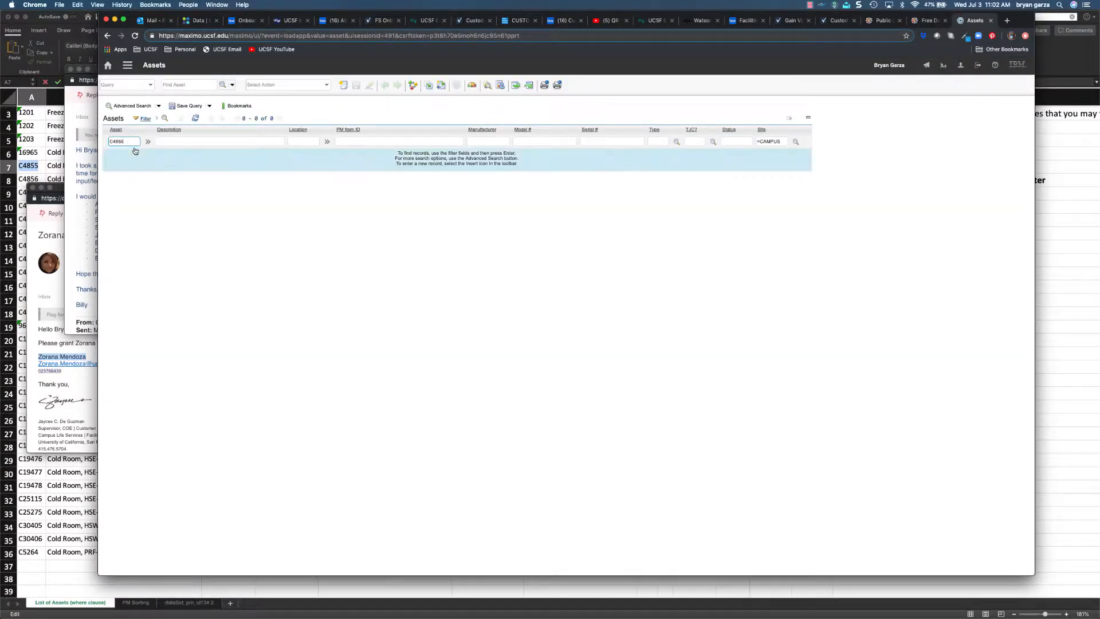
{"action": "key", "text": "Return"}
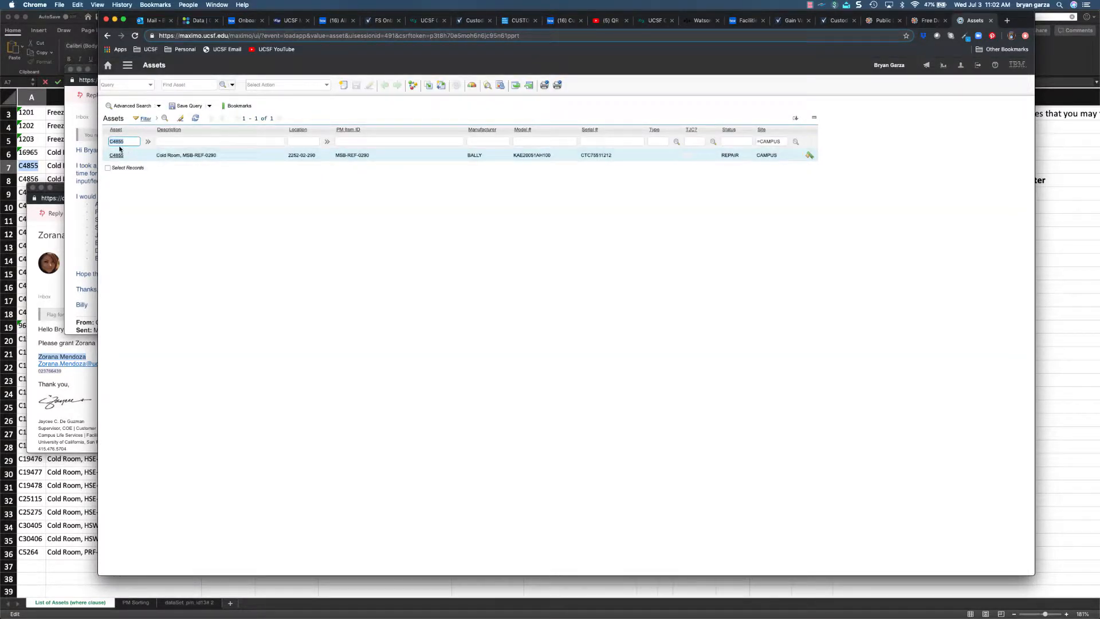
{"action": "left_click", "coordinate": [118, 155]}
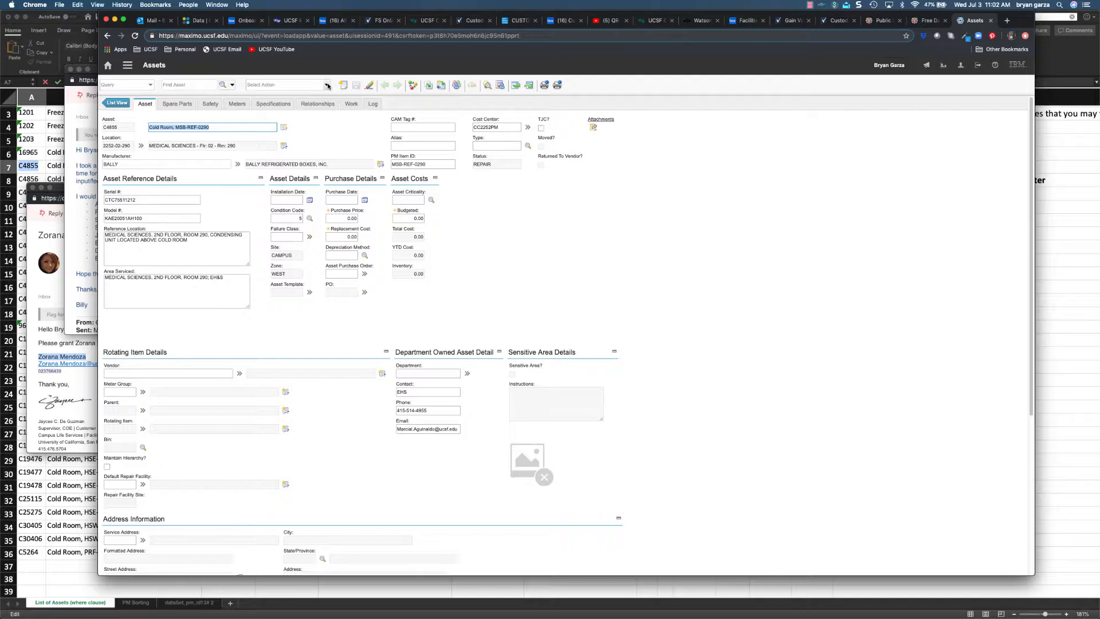
- Start creating a work order from the C4855 asset record
{"action": "left_click", "coordinate": [327, 86]}
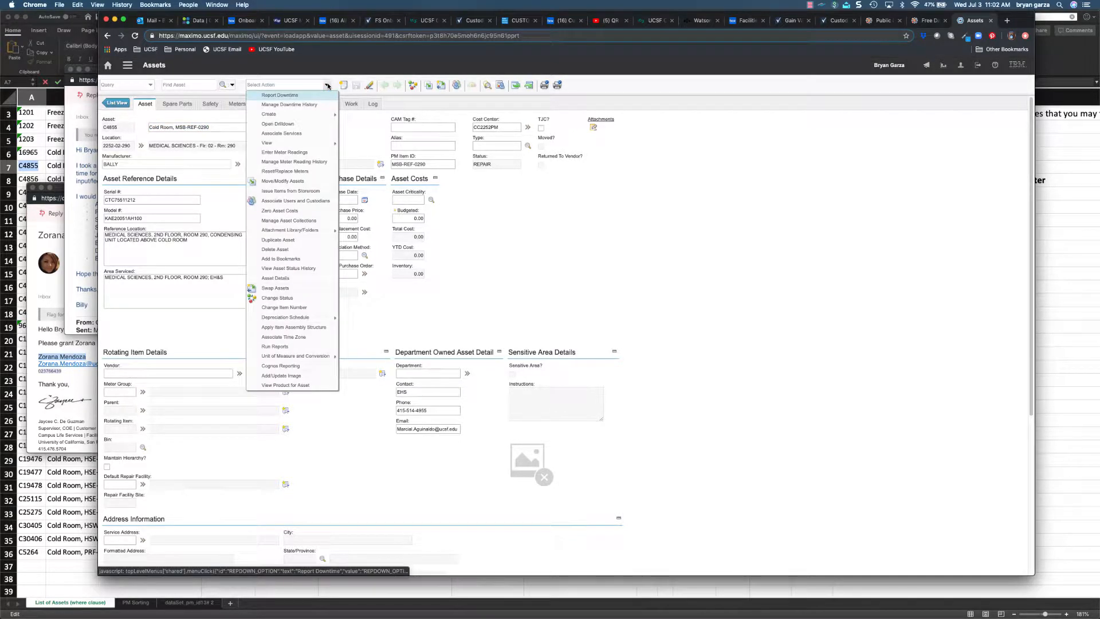
{"action": "mouse_move", "coordinate": [325, 114]}
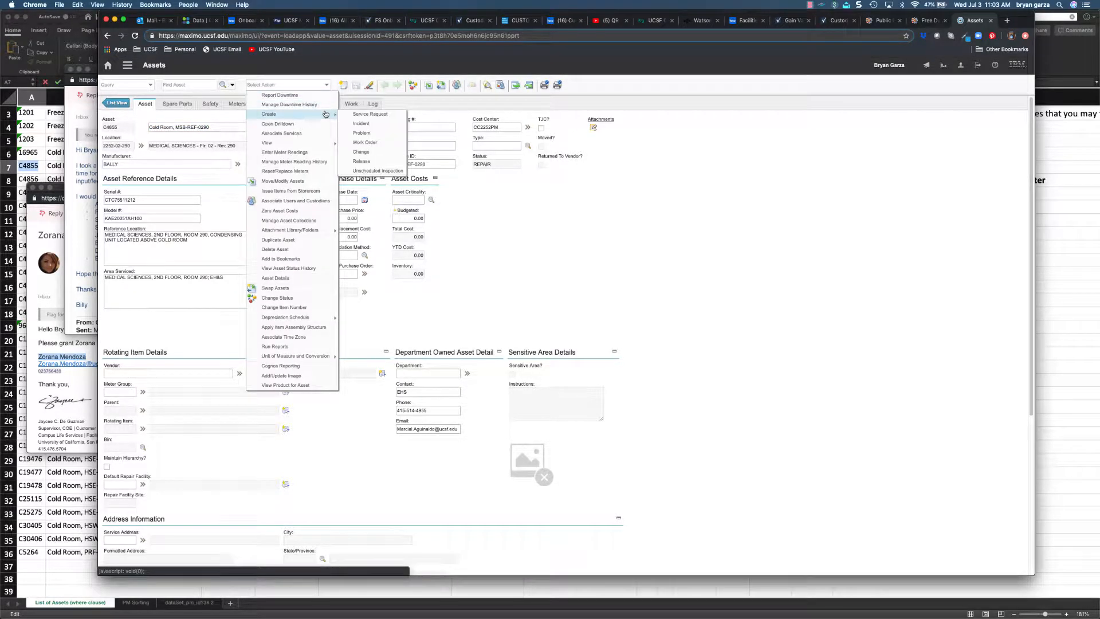
{"action": "left_click", "coordinate": [363, 143]}
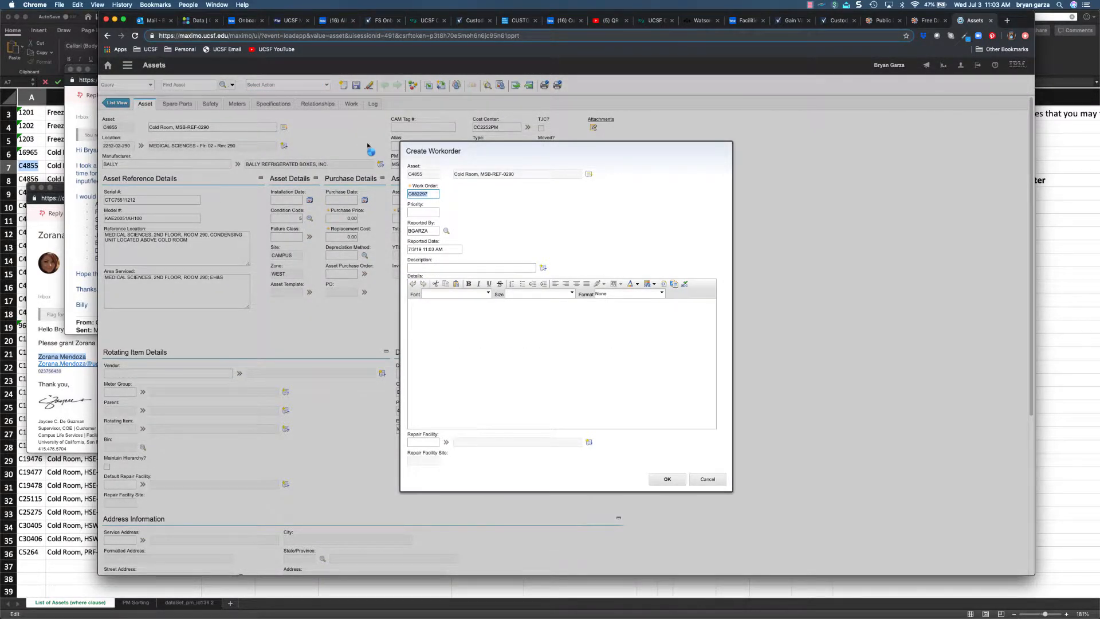
- Copy "Cold Room, MSB-REF-1164 - Follow and complete all steps of asset data" from the Excel sheet into the work order's Description in Maximo
{"action": "left_click", "coordinate": [426, 268]}
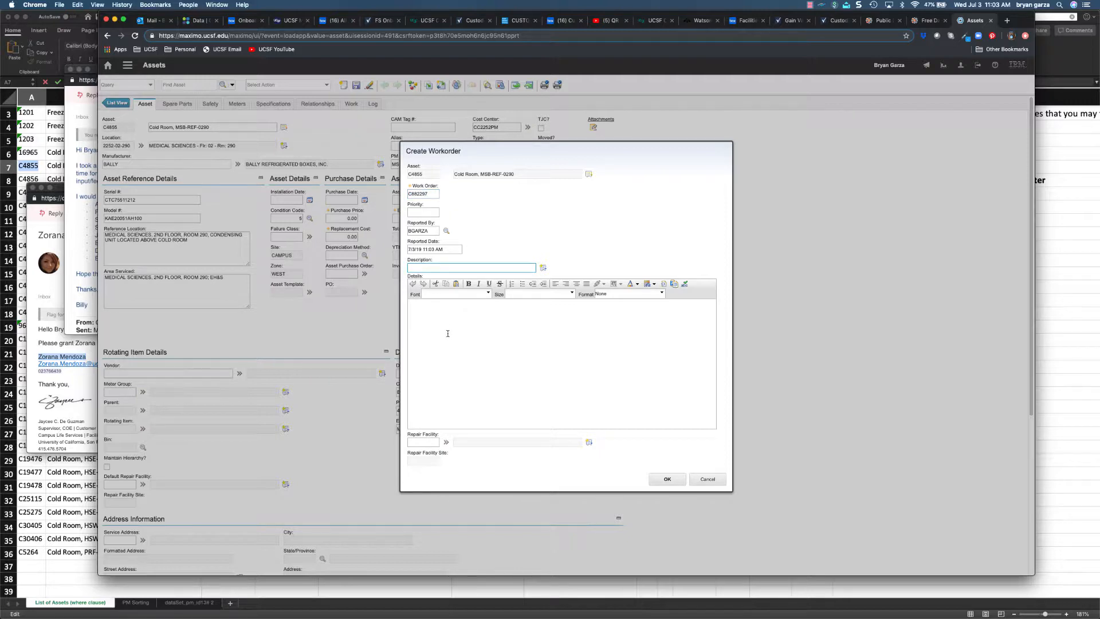
{"action": "key", "text": "super+Tab"}
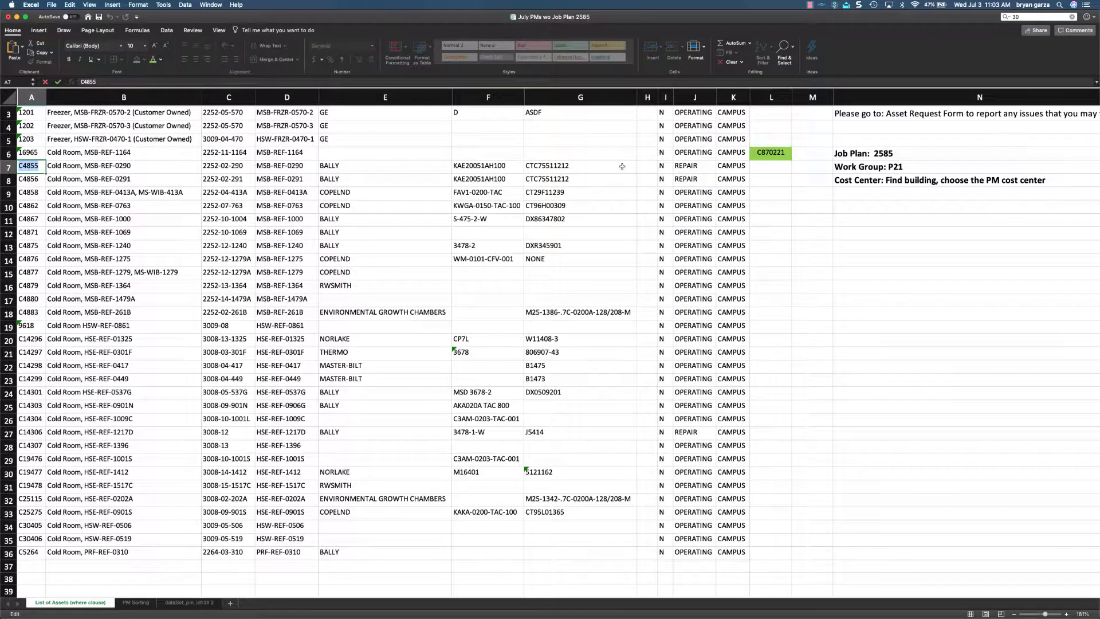
{"action": "scroll", "coordinate": [864, 123], "scroll_direction": "up", "scroll_amount": 2}
{"action": "left_click", "coordinate": [859, 124]}
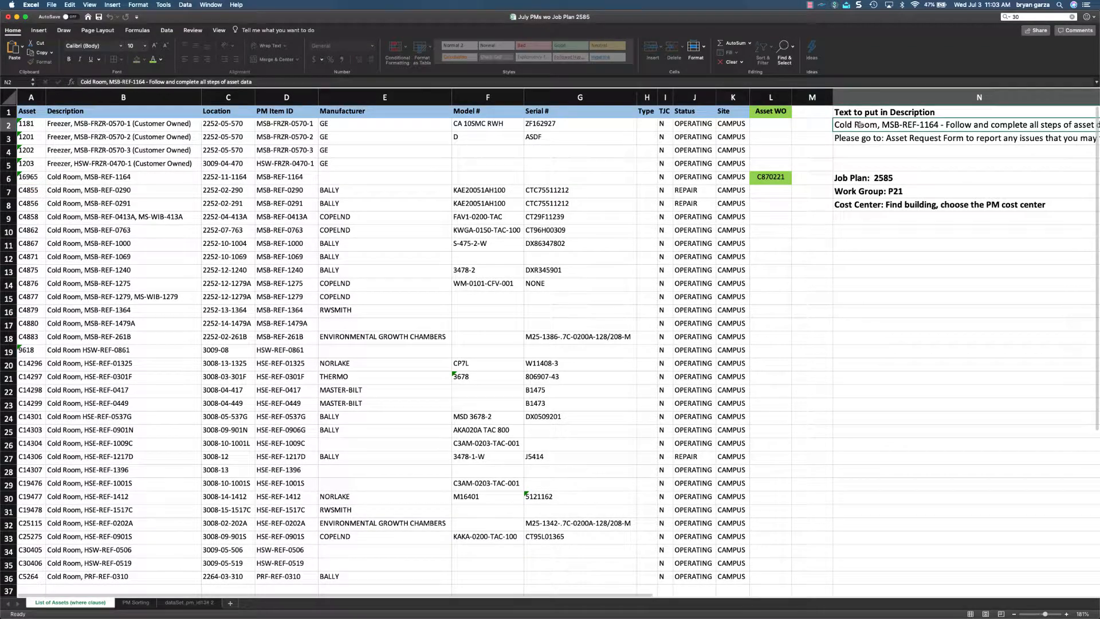
{"action": "key", "text": "super+c"}
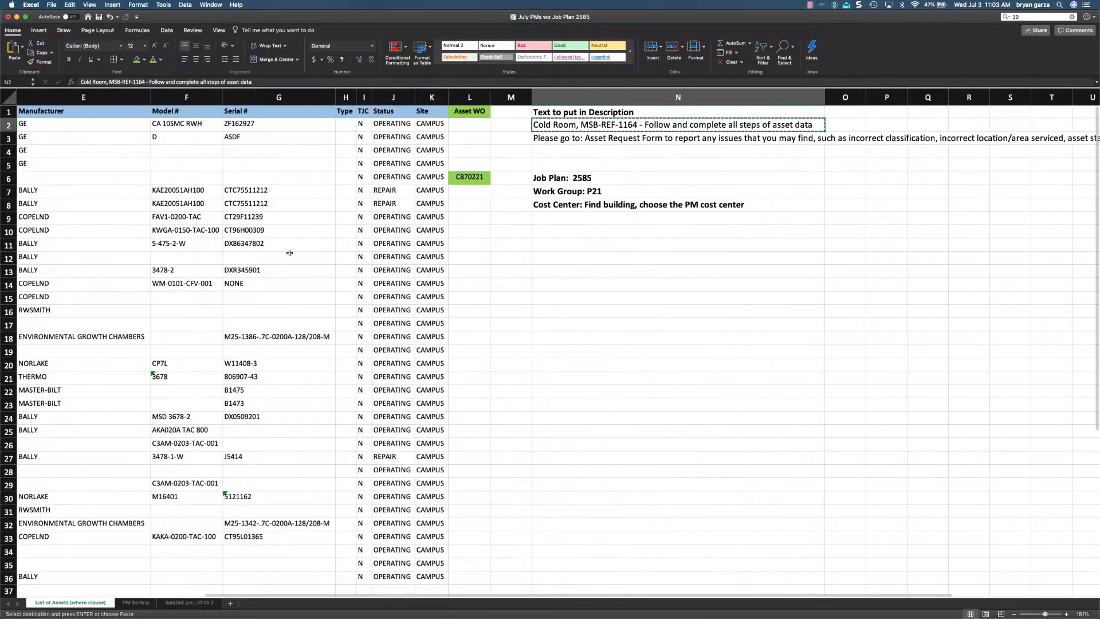
{"action": "scroll", "coordinate": [433, 258], "scroll_direction": "left", "scroll_amount": 5}
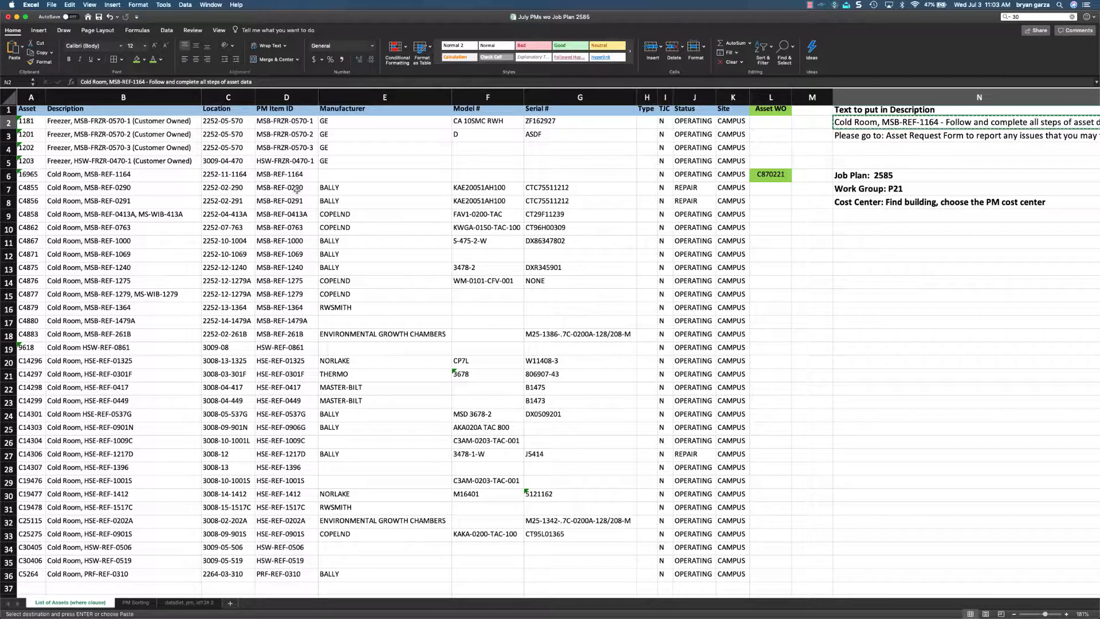
{"action": "key", "text": "super+Tab"}
{"action": "key", "text": "super+v"}
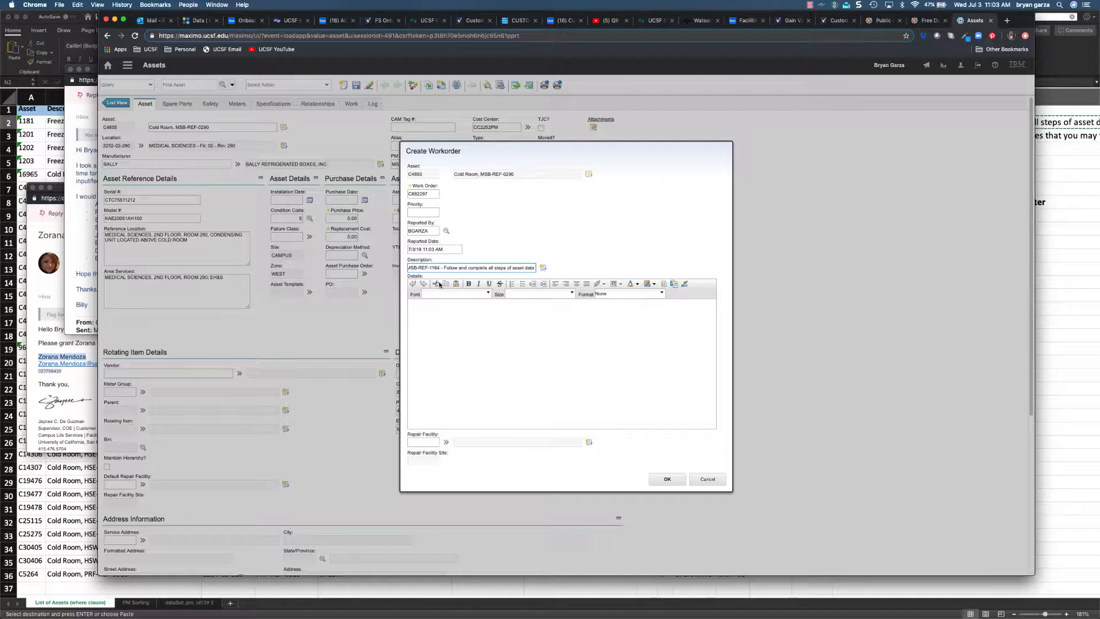
- Change the room code in the Description to MSB-REF-0290 and compare it with the Excel asset list
{"action": "key", "text": "BackSpace"}
{"action": "key", "text": "BackSpace"}
{"action": "key", "text": "BackSpace"}
{"action": "key", "text": "BackSpace"}
{"action": "type", "text": "029"}
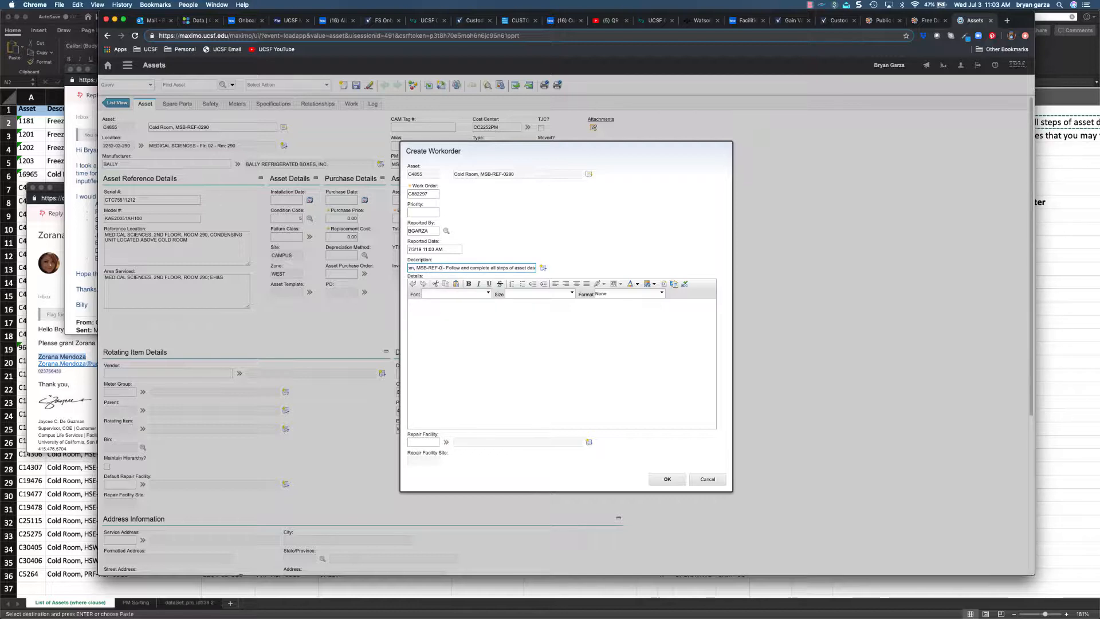
{"action": "type", "text": "0"}
{"action": "key", "text": "super+Tab"}
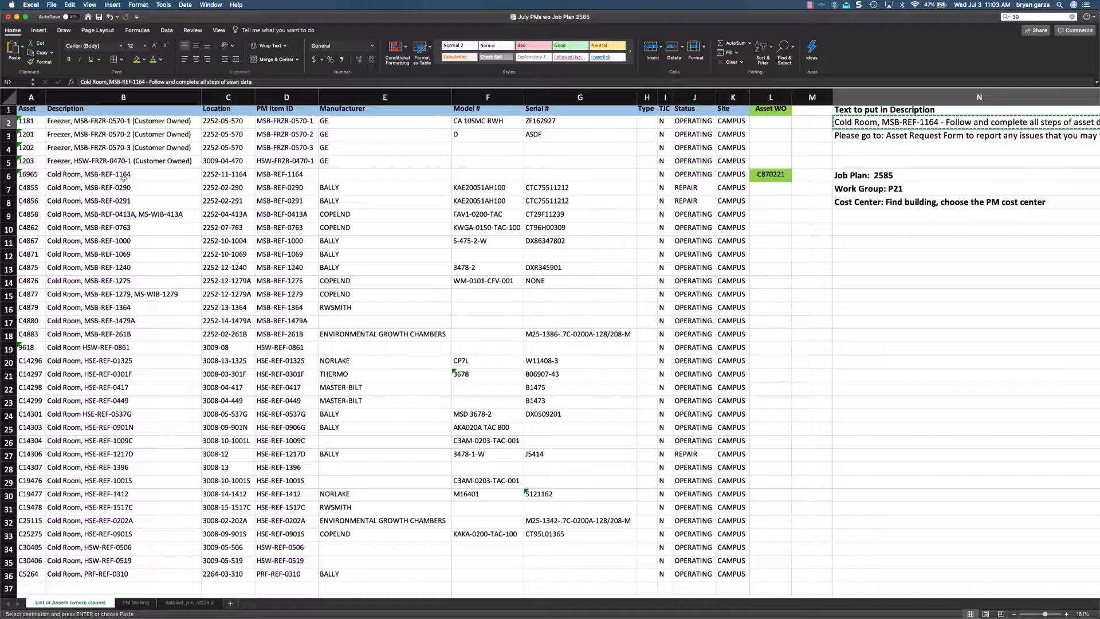
{"action": "key", "text": "super+Tab"}
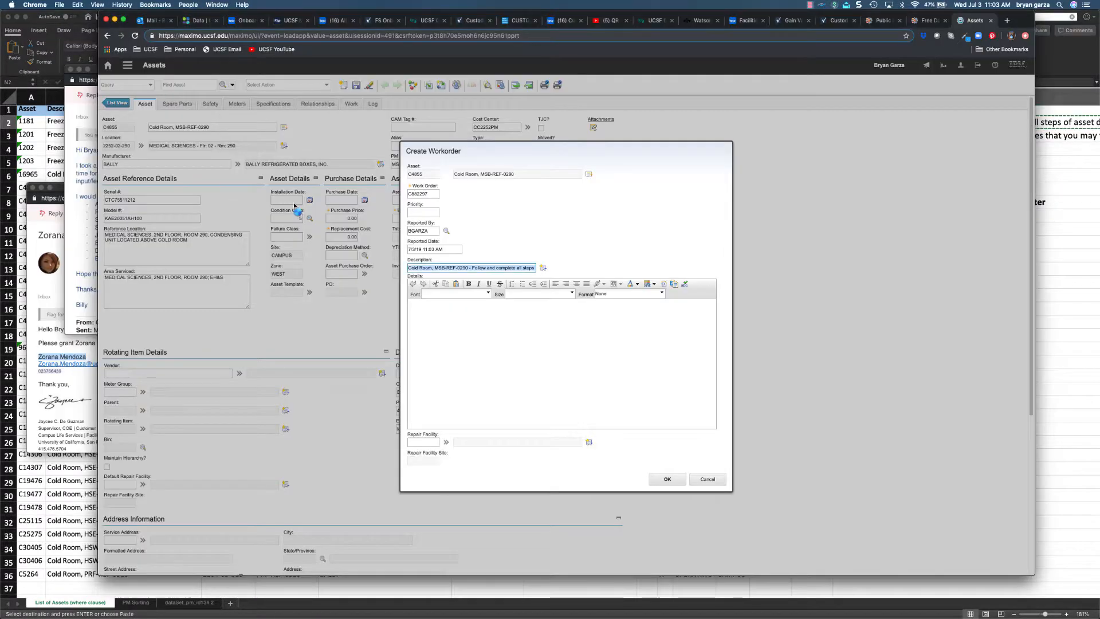
- Copy the "Please go to: Asset Request Form" message from cell N3 of the Excel sheet into the work order's Details in Maximo
{"action": "left_click", "coordinate": [459, 325]}
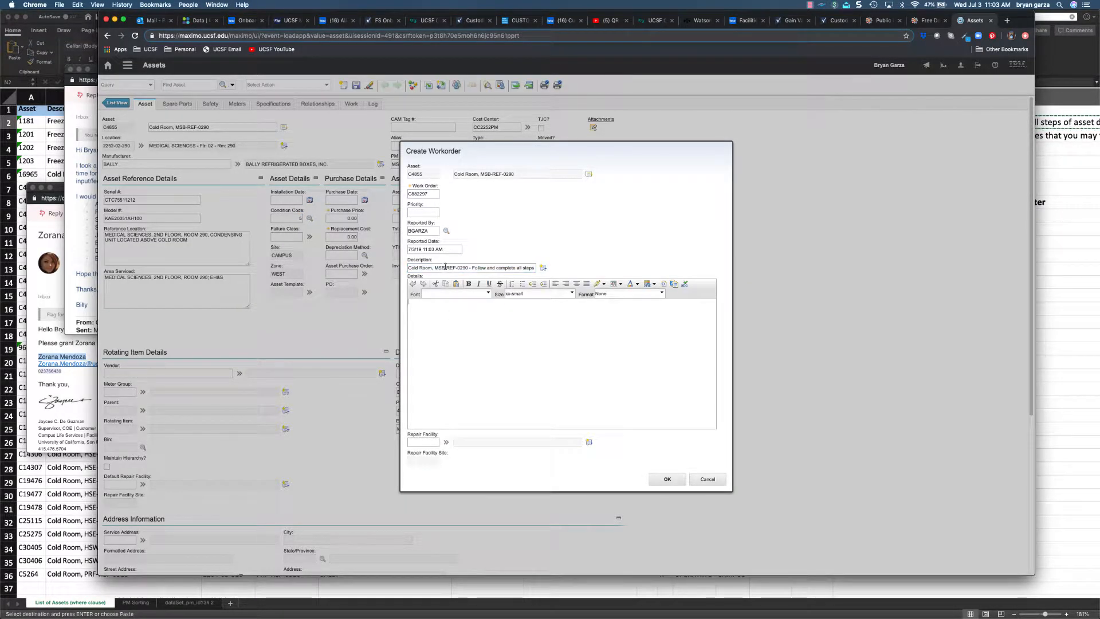
{"action": "key", "text": "super+Tab"}
{"action": "left_click", "coordinate": [871, 138]}
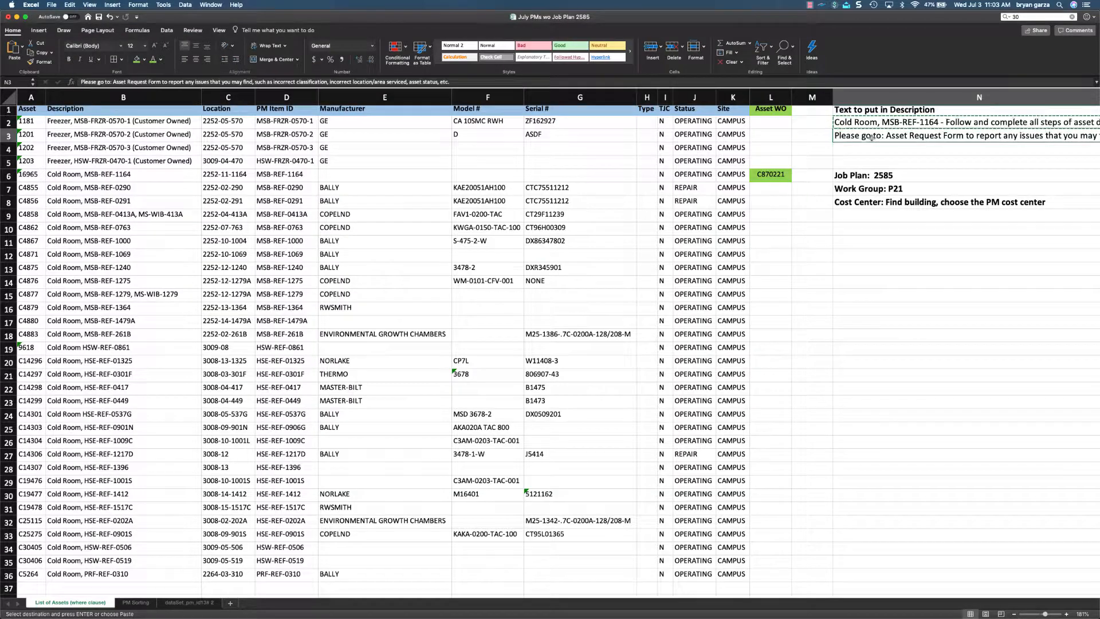
{"action": "scroll", "coordinate": [871, 138], "scroll_direction": "right", "scroll_amount": 5}
{"action": "key", "text": "super+Tab"}
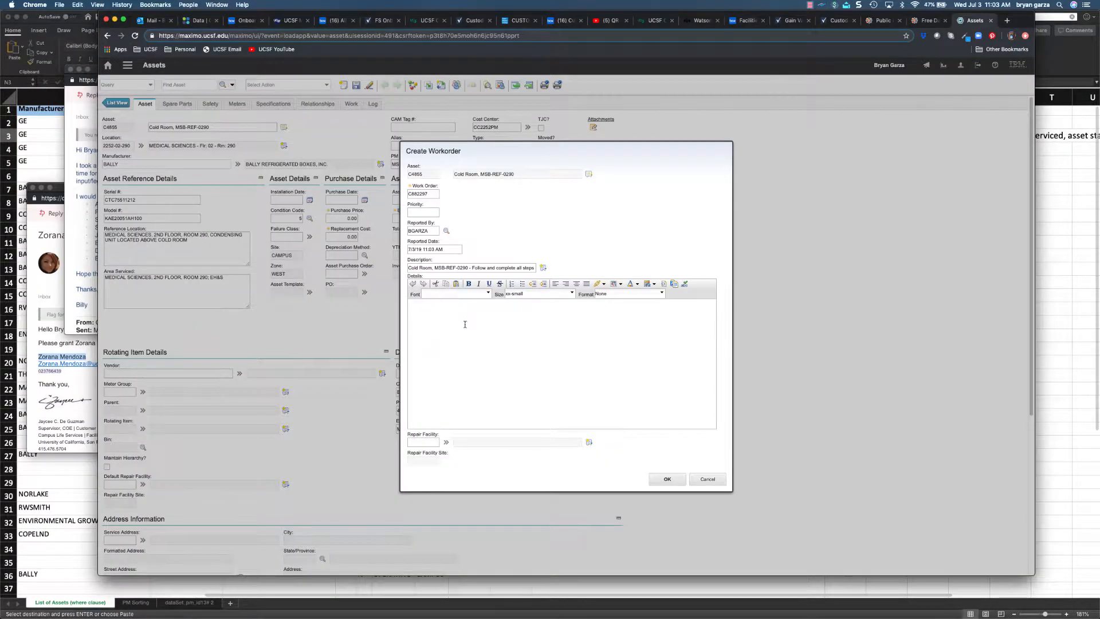
{"action": "key", "text": "super+v"}
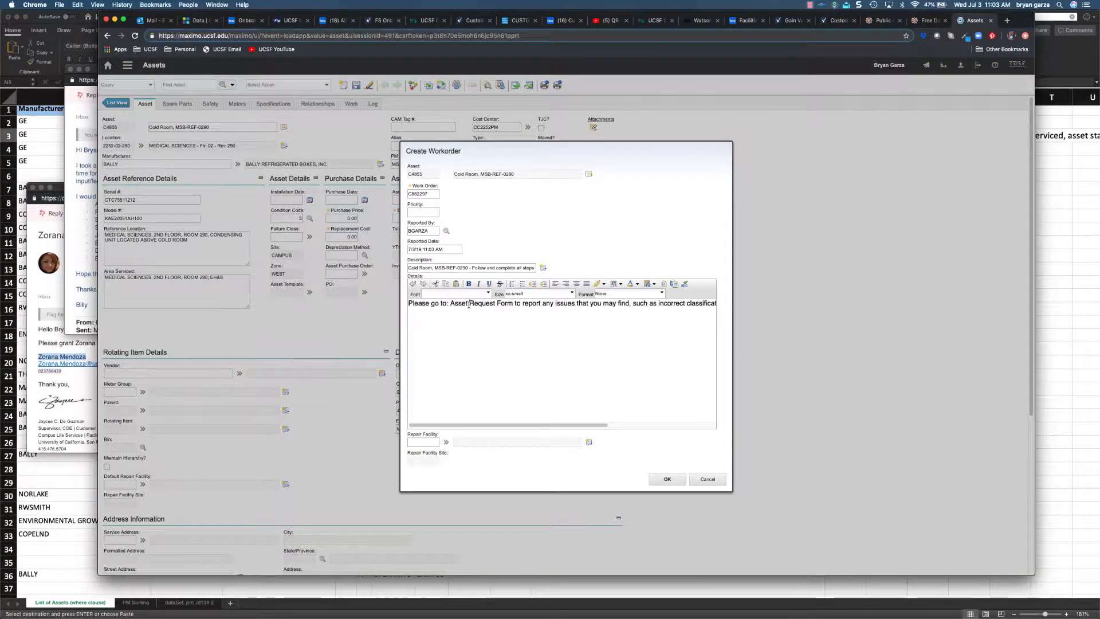
- Check the Details message against the Excel text and confirm creation of the work order
{"action": "left_click_drag", "start_coordinate": [568, 304], "coordinate": [761, 312]}
{"action": "left_click_drag", "start_coordinate": [511, 310], "coordinate": [235, 307]}
{"action": "key", "text": "super+Tab"}
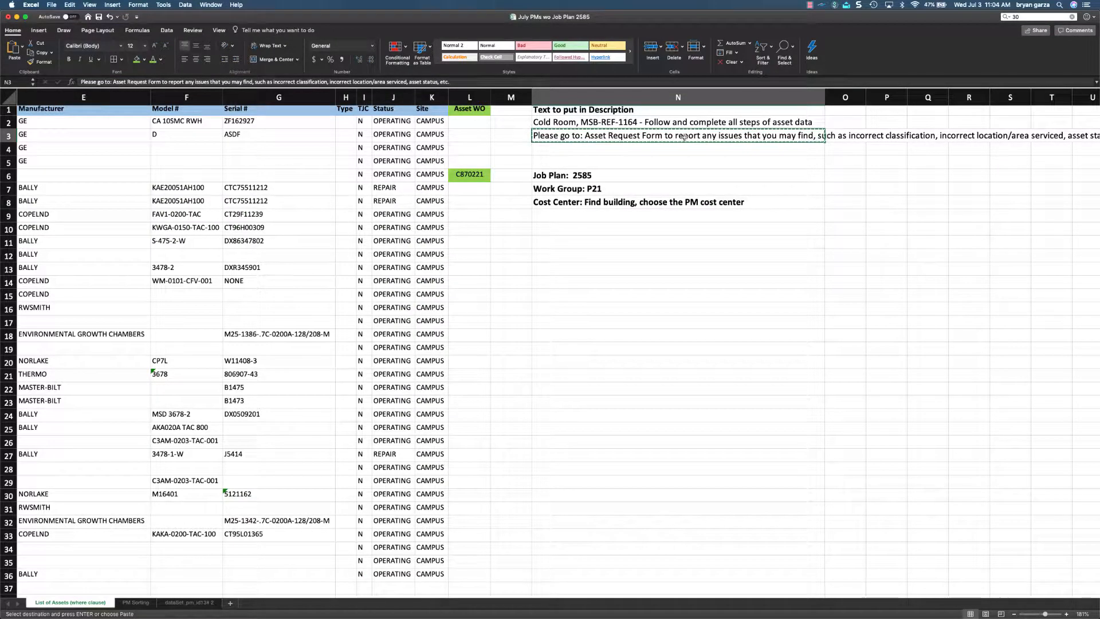
{"action": "key", "text": "super+Tab"}
{"action": "key", "text": "super+v"}
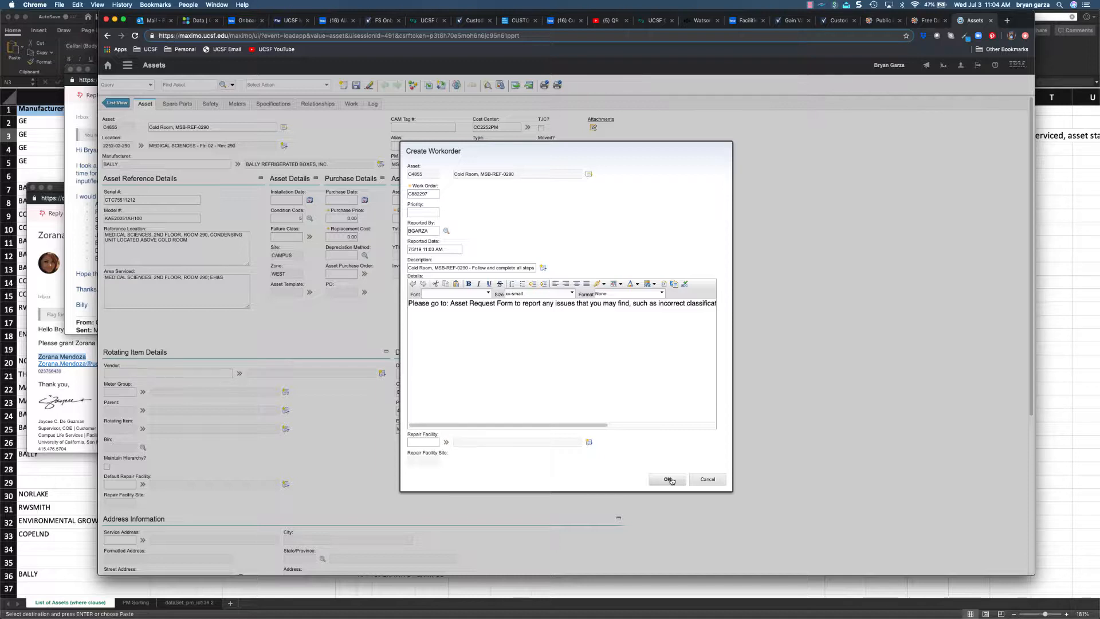
{"action": "left_click", "coordinate": [670, 480]}
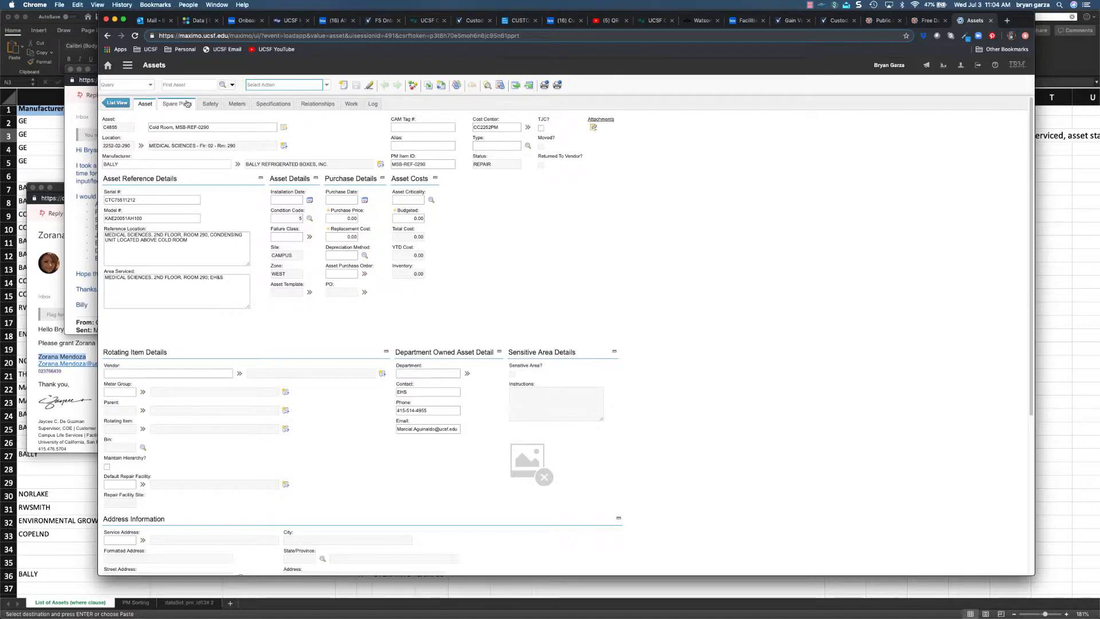
- Open the full record of the new work order from the asset's work orders and look through its Details text
{"action": "left_click", "coordinate": [370, 109]}
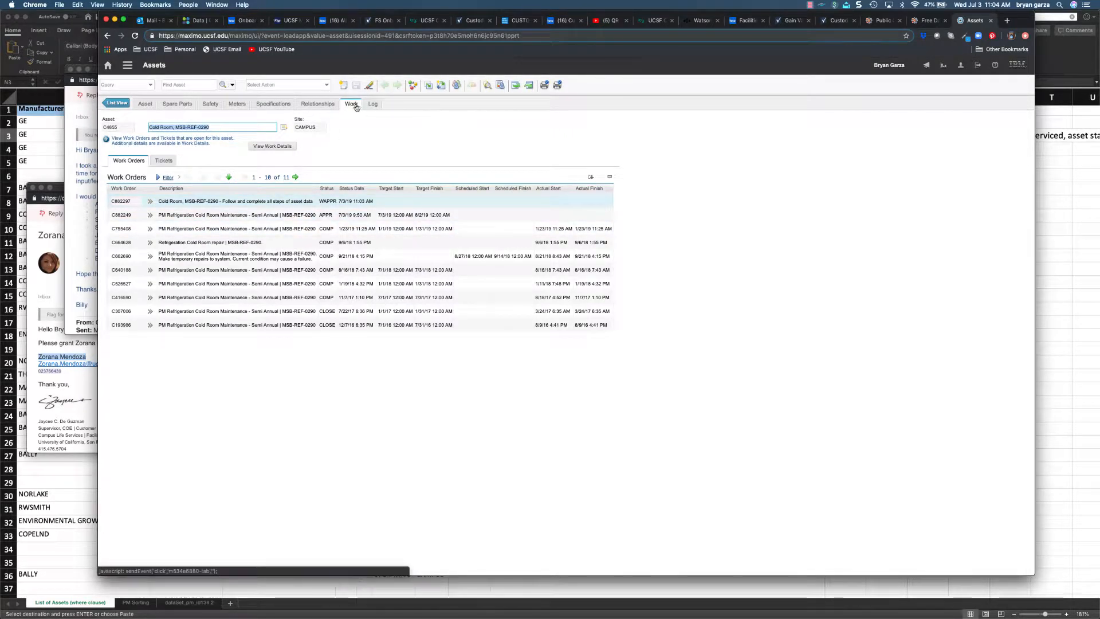
{"action": "left_click", "coordinate": [135, 197]}
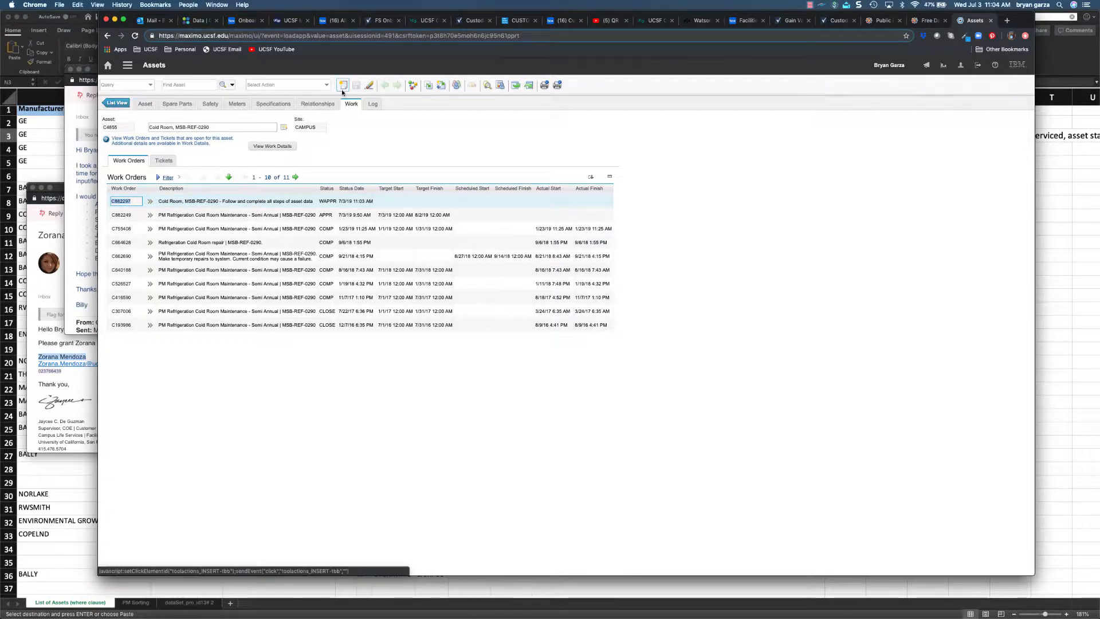
{"action": "left_click", "coordinate": [150, 201]}
{"action": "left_click", "coordinate": [169, 212]}
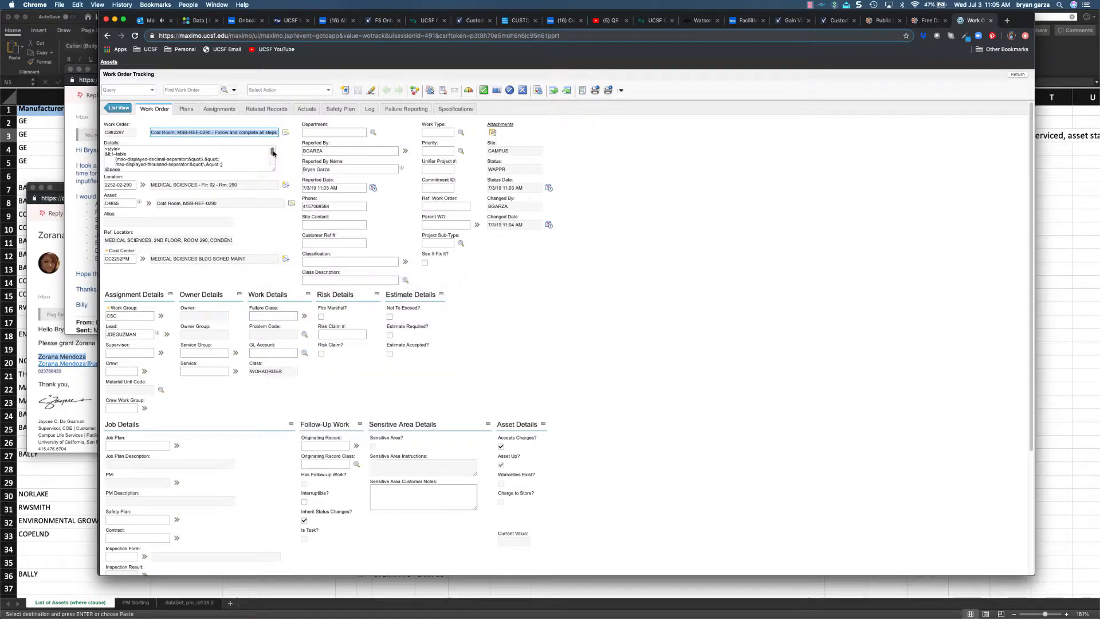
{"action": "left_click_drag", "start_coordinate": [272, 151], "coordinate": [272, 162]}
{"action": "scroll", "coordinate": [273, 162], "scroll_direction": "up", "scroll_amount": 1}
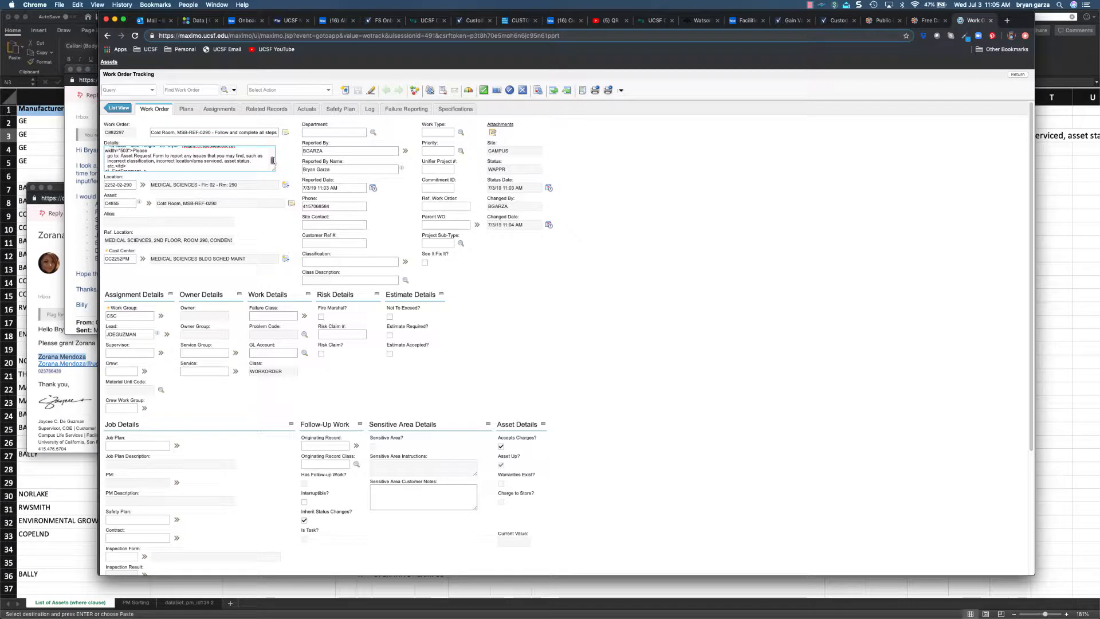
- Remove the HTML markup before "Please go to: Asset Request Form" in the Details and join the opening lines of the message
{"action": "scroll", "coordinate": [124, 159], "scroll_direction": "up", "scroll_amount": 3}
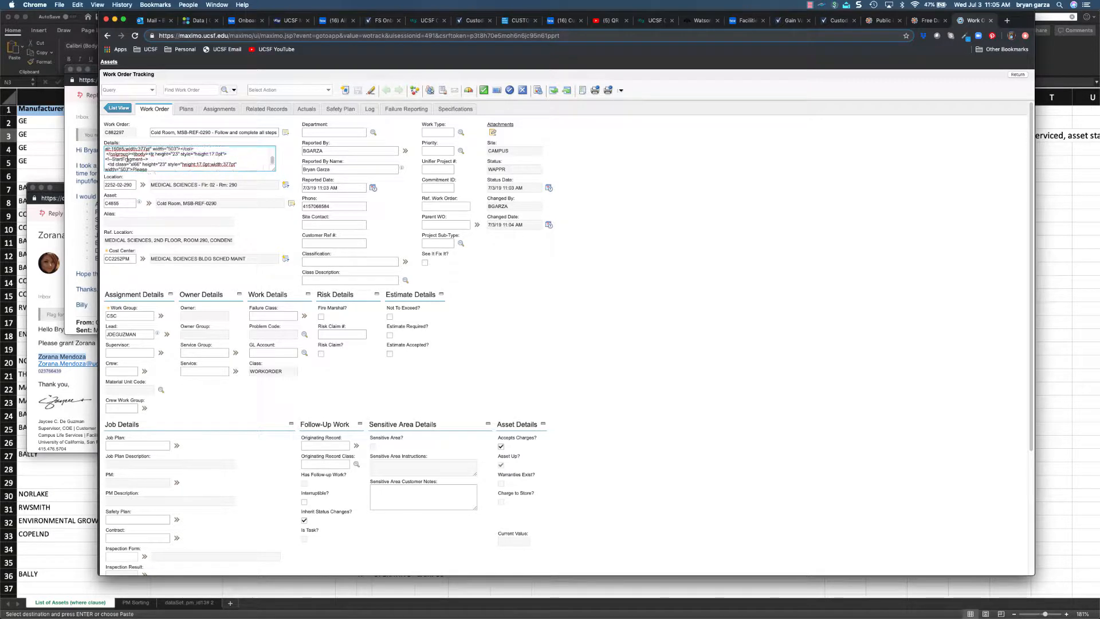
{"action": "scroll", "coordinate": [133, 162], "scroll_direction": "down", "scroll_amount": 2}
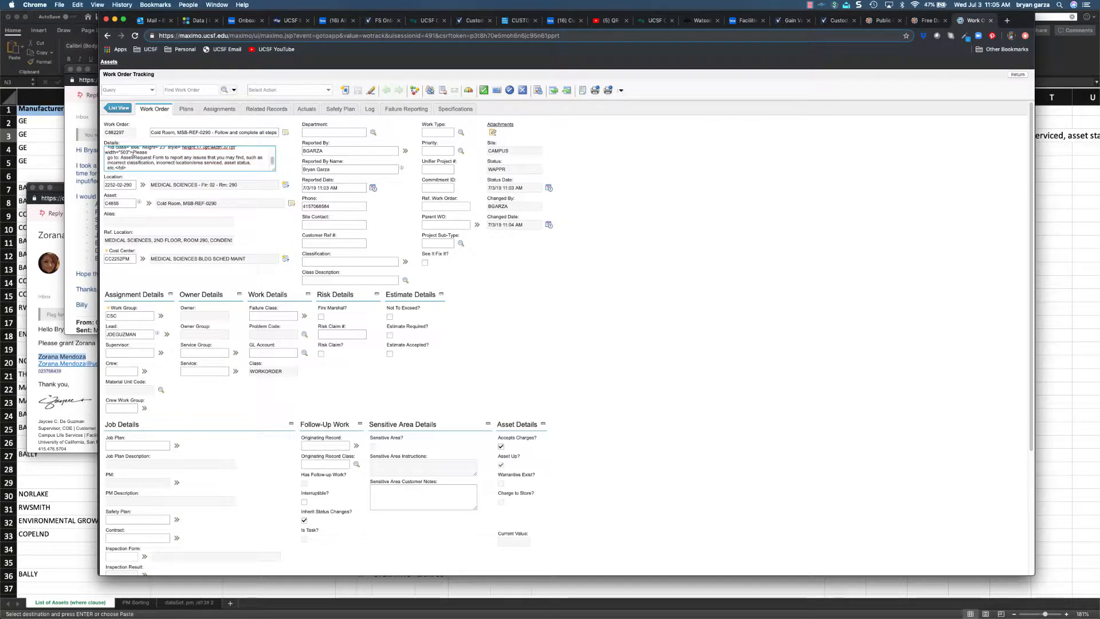
{"action": "key", "text": "super+a"}
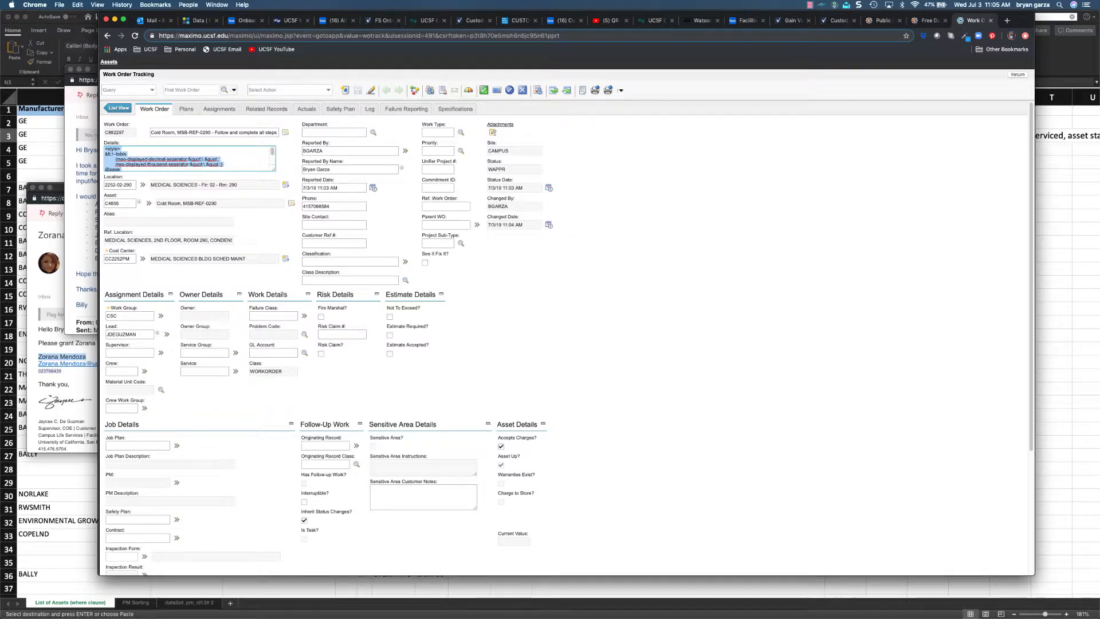
{"action": "key", "text": "BackSpace"}
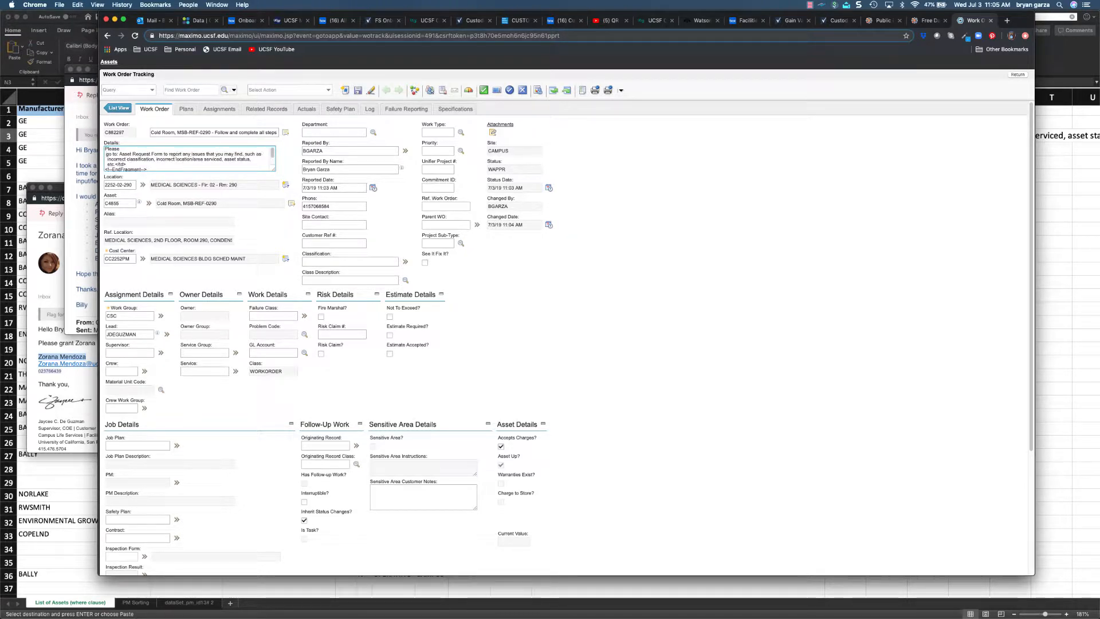
{"action": "key", "text": "BackSpace"}
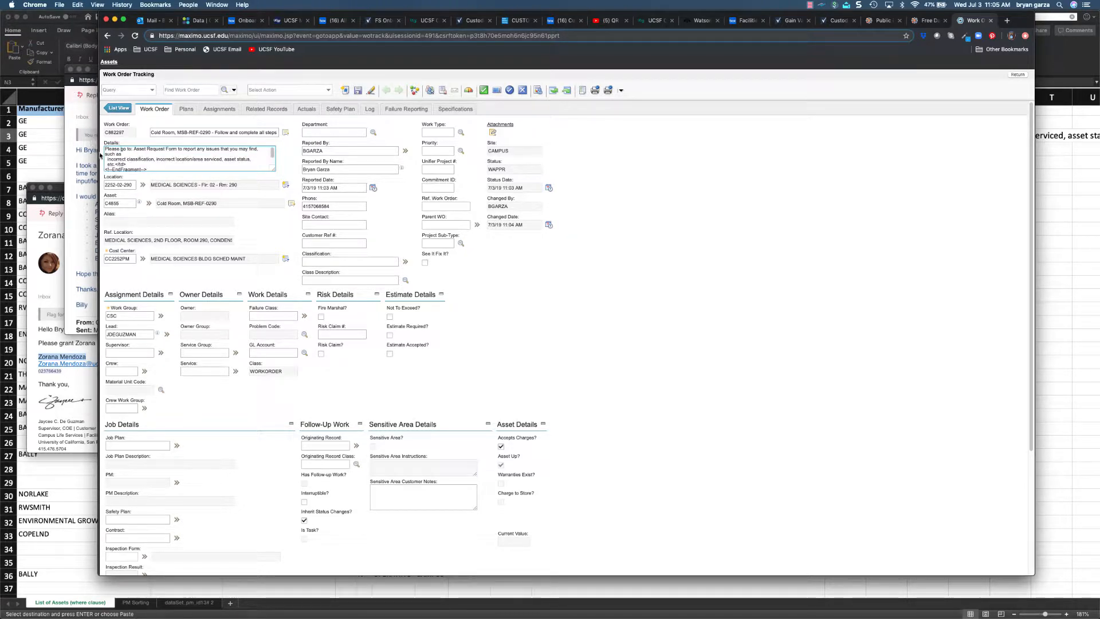
{"action": "key", "text": "BackSpace"}
{"action": "key", "text": "BackSpace"}
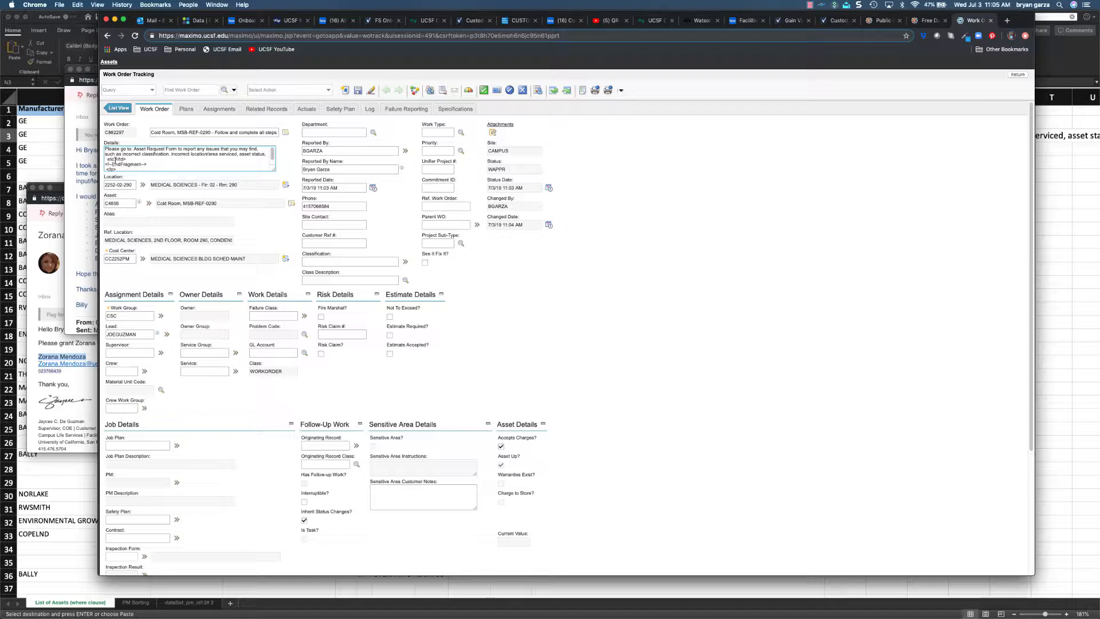
- Delete the markup after "etc." at the end of the Details message and pull that word up onto the preceding line
{"action": "scroll", "coordinate": [114, 162], "scroll_direction": "down", "scroll_amount": 1}
{"action": "left_click_drag", "start_coordinate": [189, 168], "coordinate": [117, 158]}
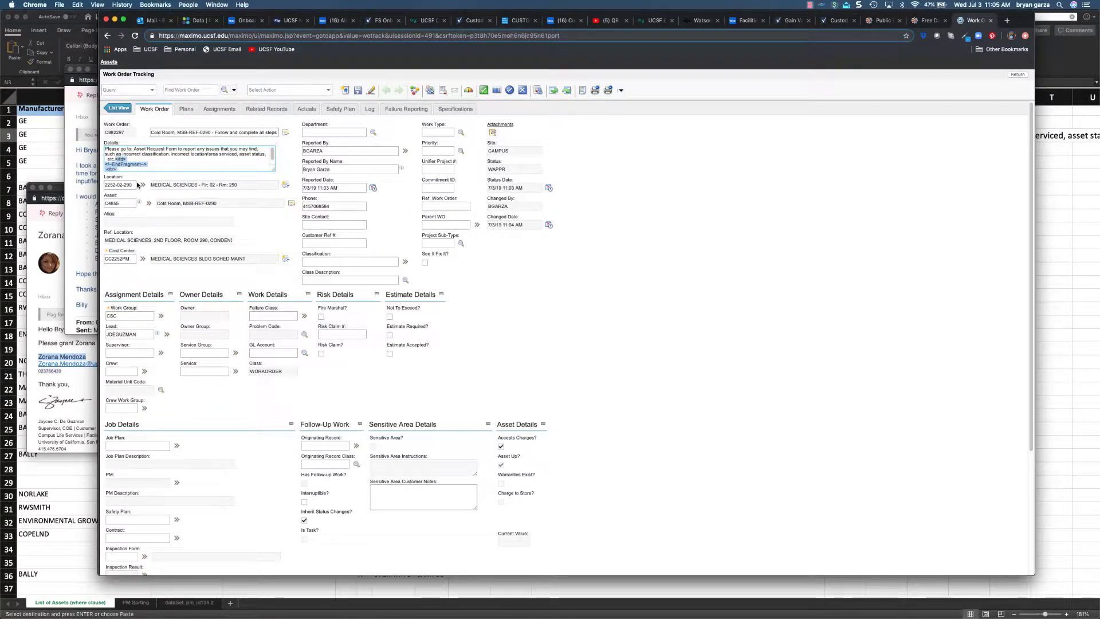
{"action": "key", "text": "BackSpace"}
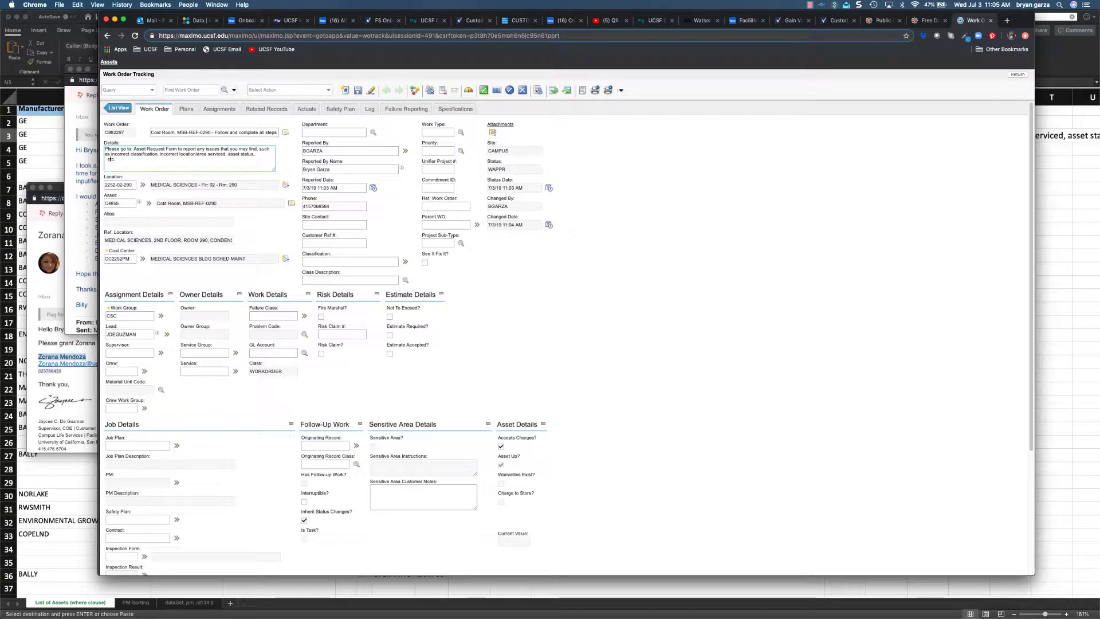
{"action": "left_click", "coordinate": [256, 154]}
{"action": "key", "text": "Delete"}
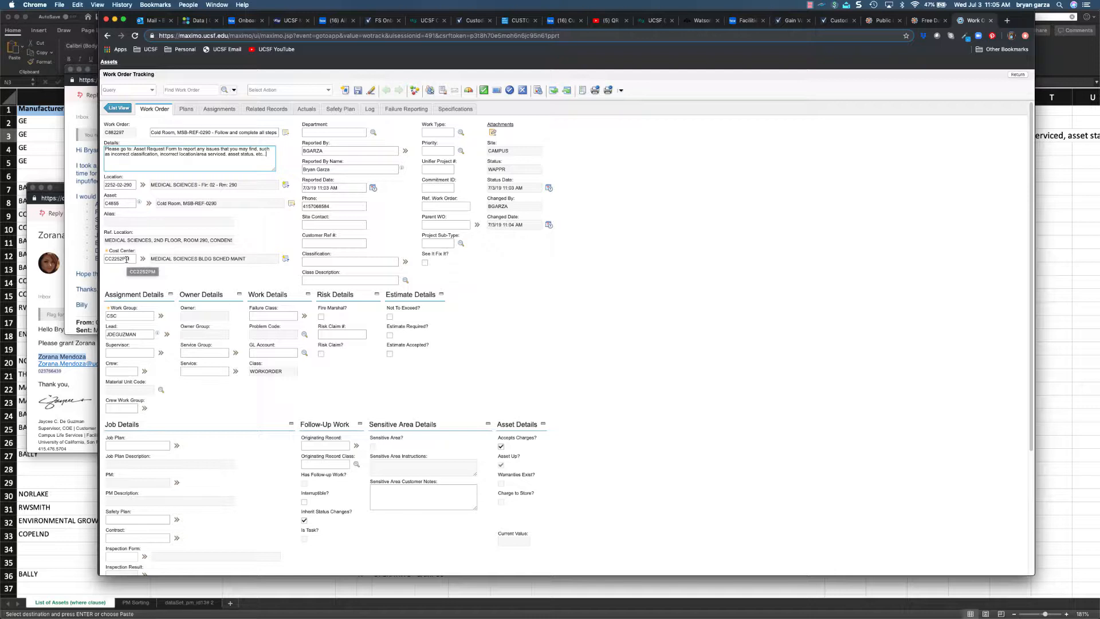
{"action": "left_click", "coordinate": [179, 446]}
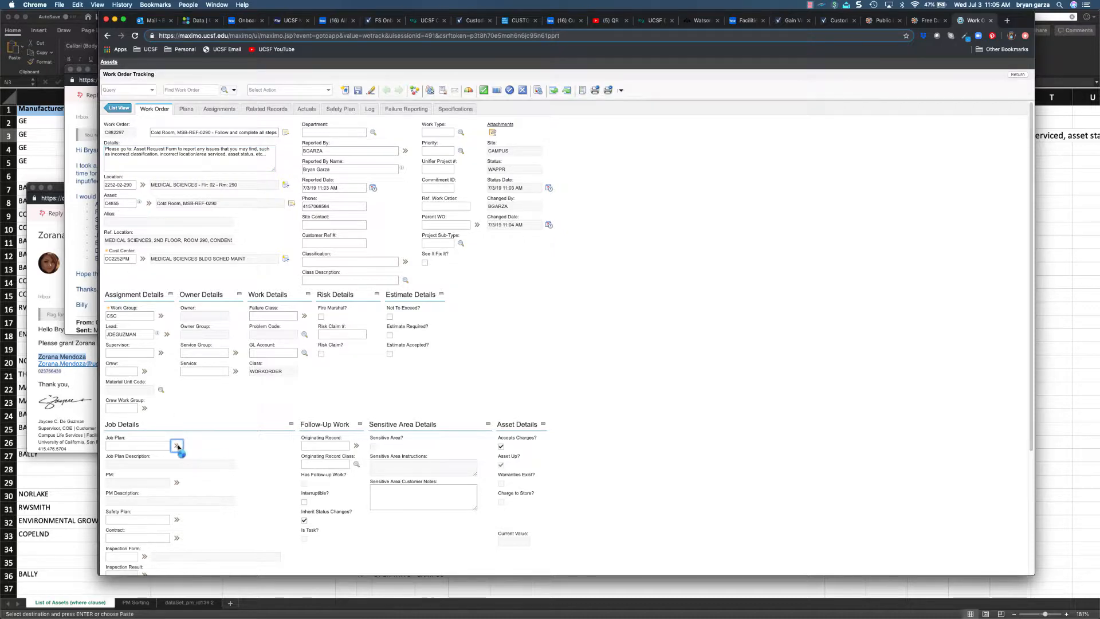
{"action": "left_click", "coordinate": [202, 456]}
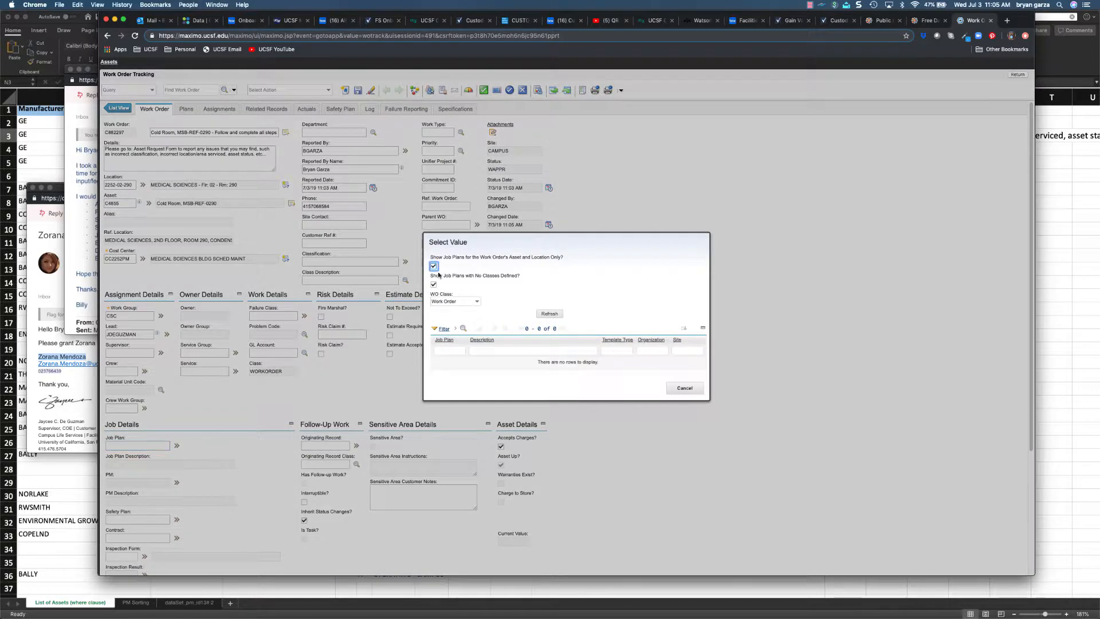
{"action": "left_click", "coordinate": [492, 350]}
{"action": "key", "text": "super+Tab"}
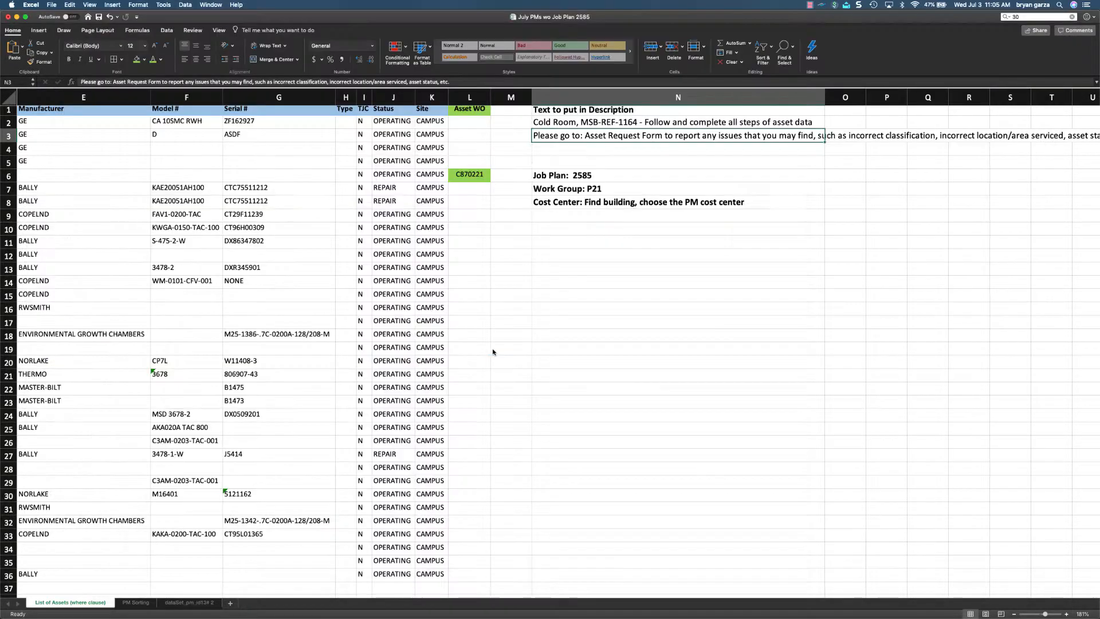
{"action": "key", "text": "super+Tab"}
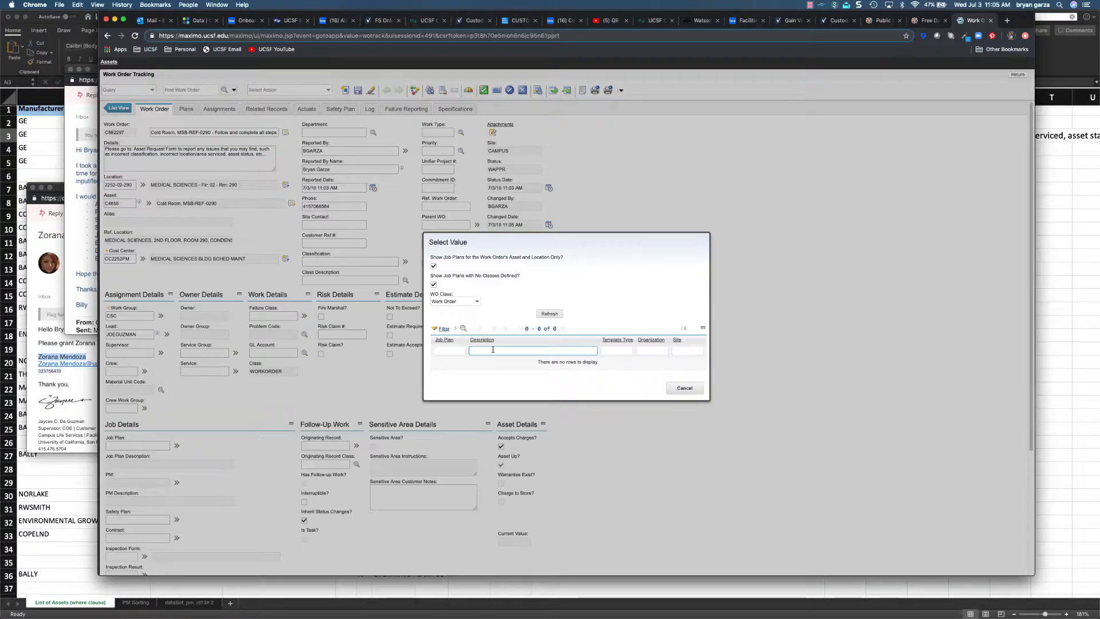
{"action": "type", "text": "asset"}
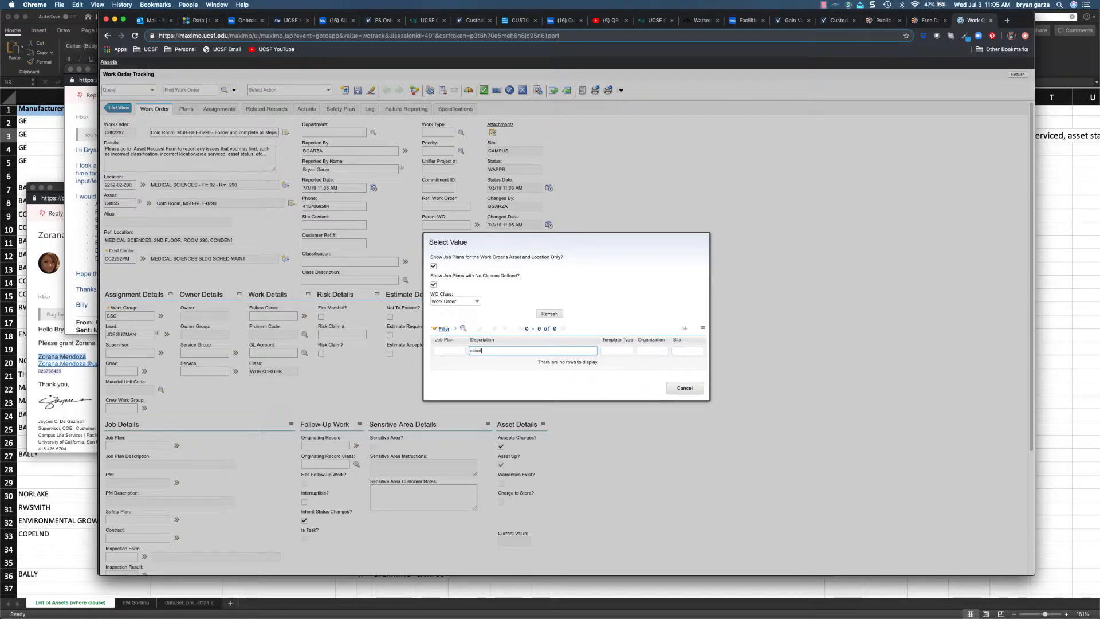
{"action": "key", "text": "Return"}
{"action": "key", "text": "BackSpace"}
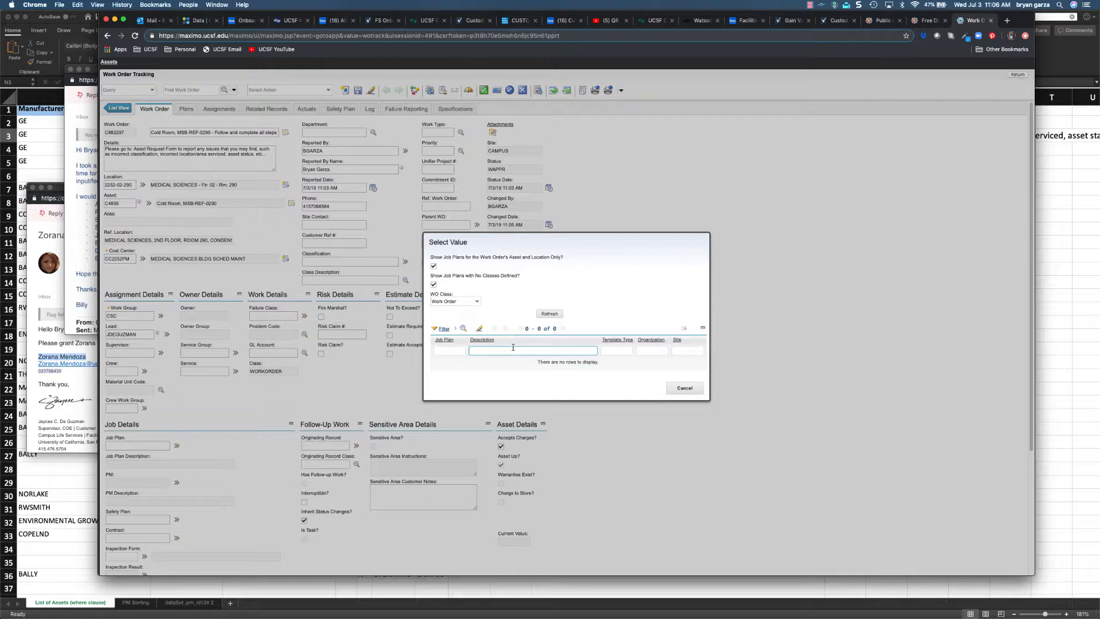
{"action": "left_click", "coordinate": [684, 387]}
- Search the Job Plans application for descriptions containing "asset" to look up the plan number, and return to the work order
{"action": "left_click", "coordinate": [177, 445]}
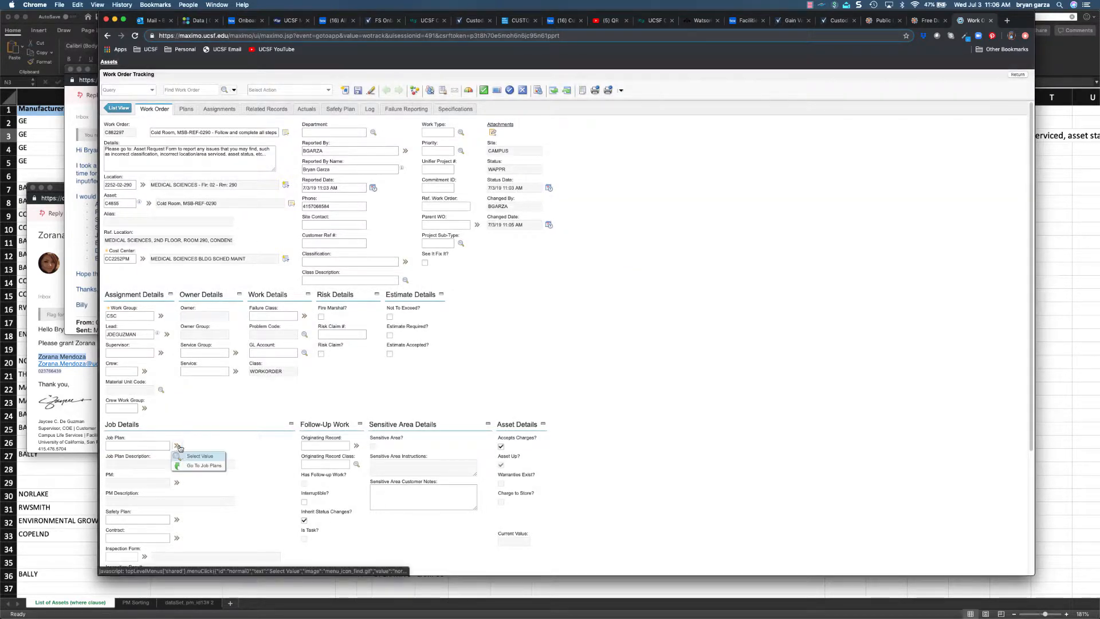
{"action": "left_click", "coordinate": [191, 465]}
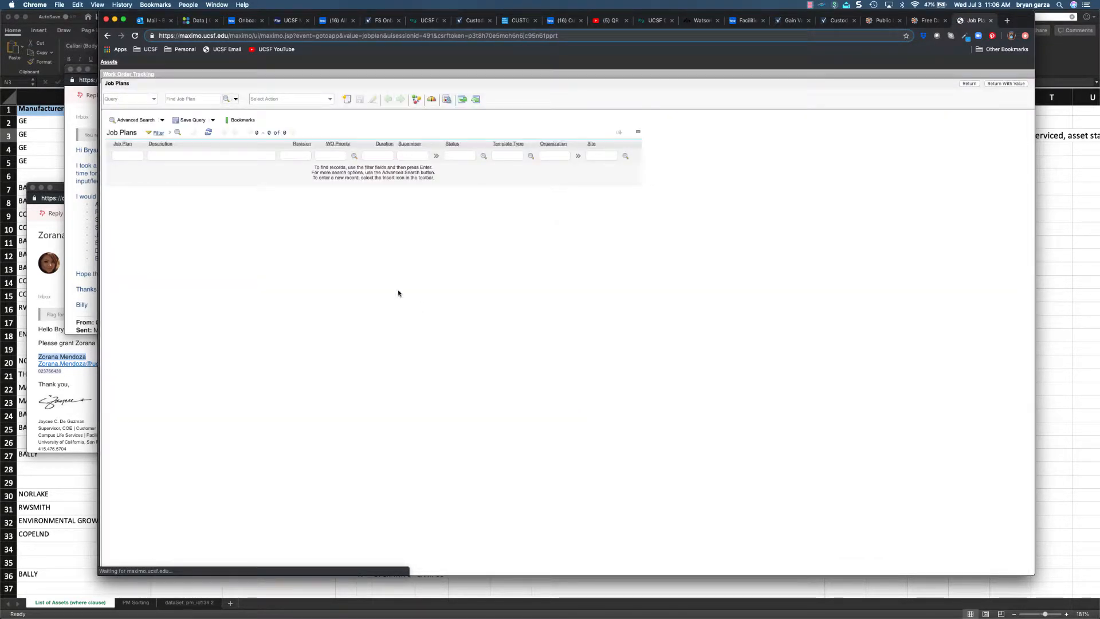
{"action": "left_click", "coordinate": [176, 156]}
{"action": "type", "text": "asse"}
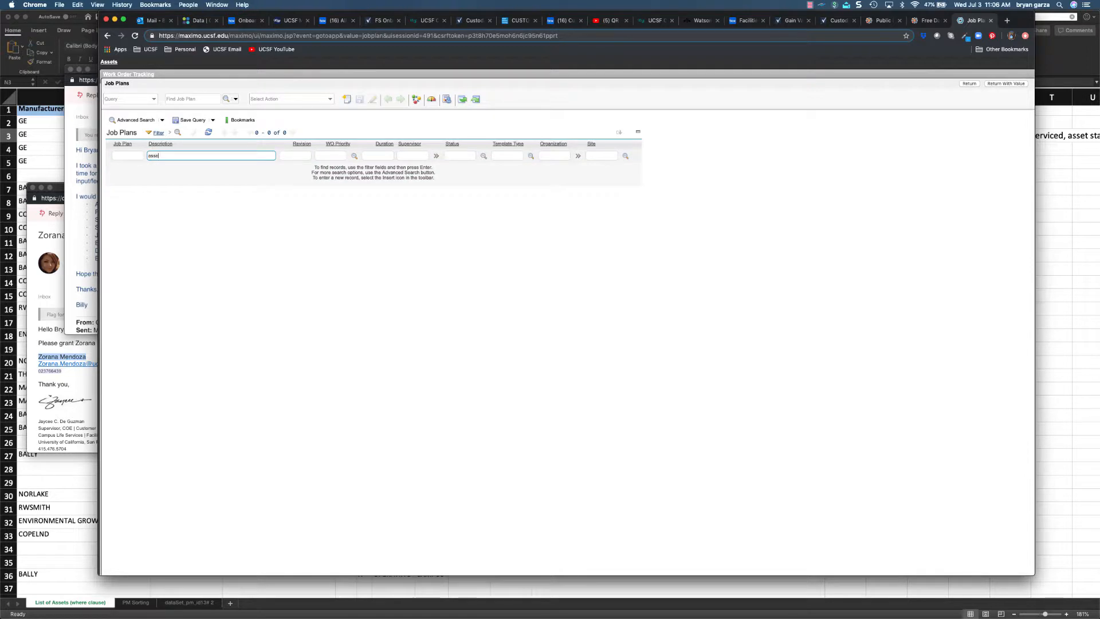
{"action": "type", "text": "t"}
{"action": "key", "text": "Return"}
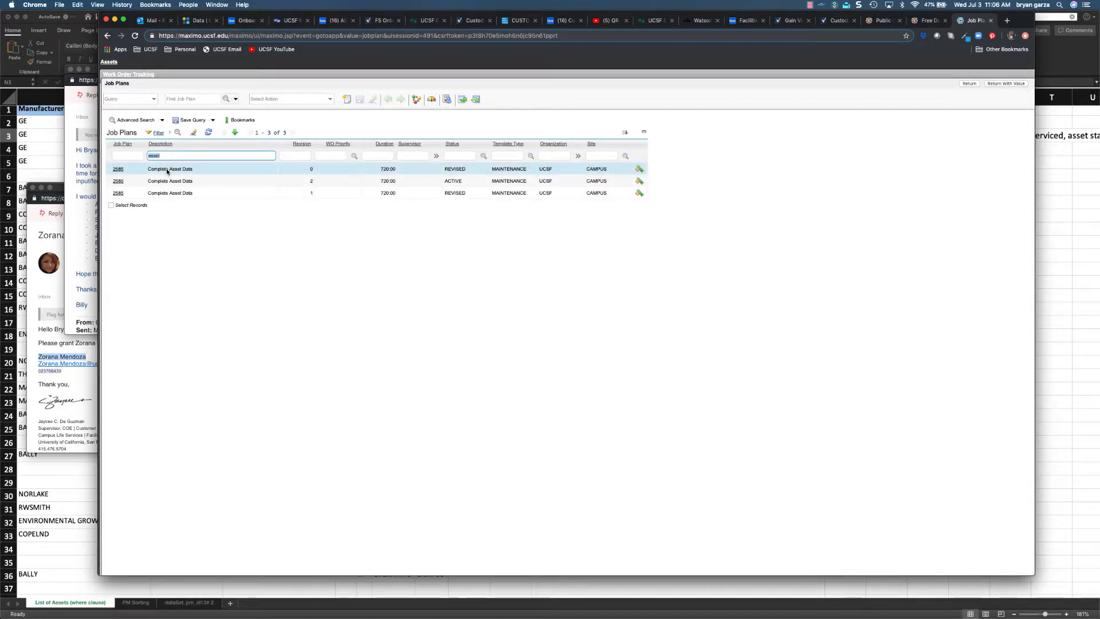
{"action": "left_click", "coordinate": [970, 83]}
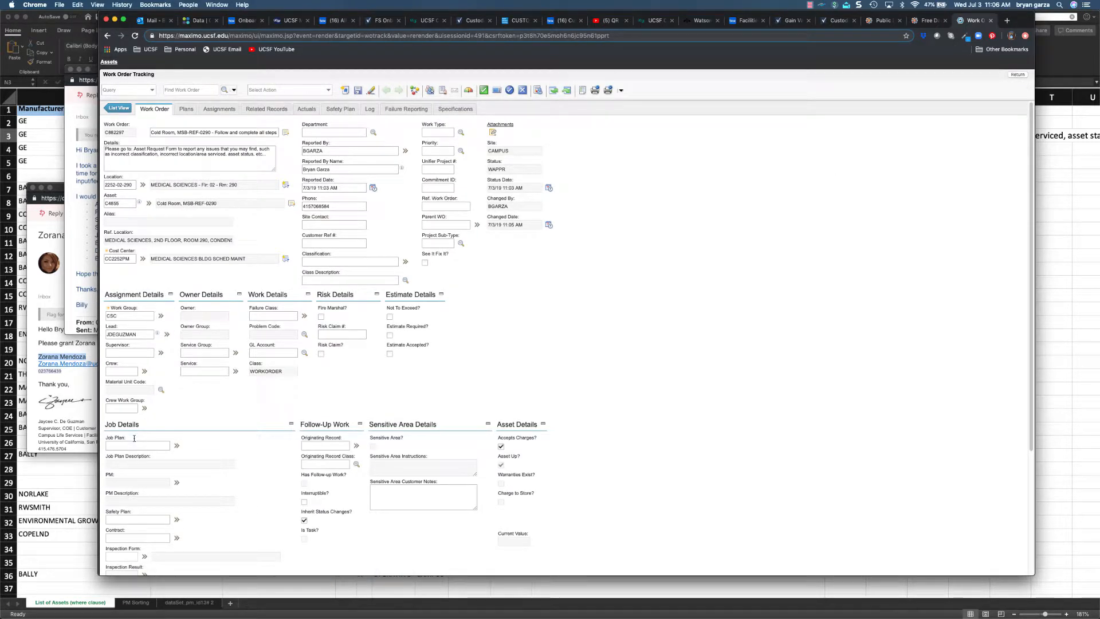
- Set the Job Plan to 2585, save the work order, and review its planned tasks before reopening the main record
{"action": "left_click", "coordinate": [135, 445]}
{"action": "type", "text": "2585"}
{"action": "left_click", "coordinate": [357, 90]}
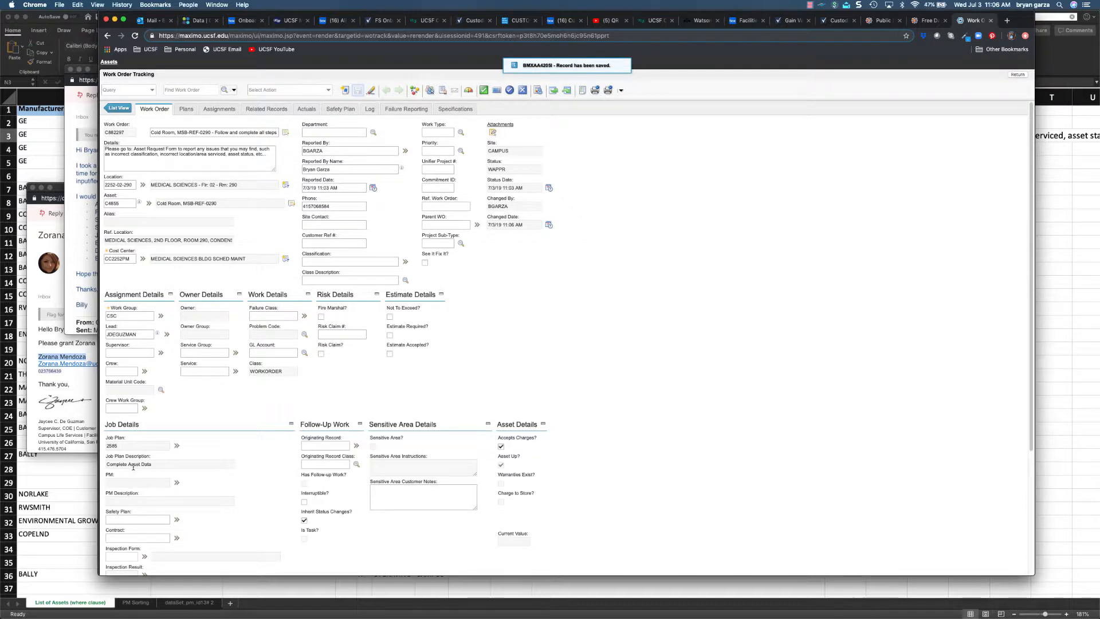
{"action": "left_click", "coordinate": [182, 110]}
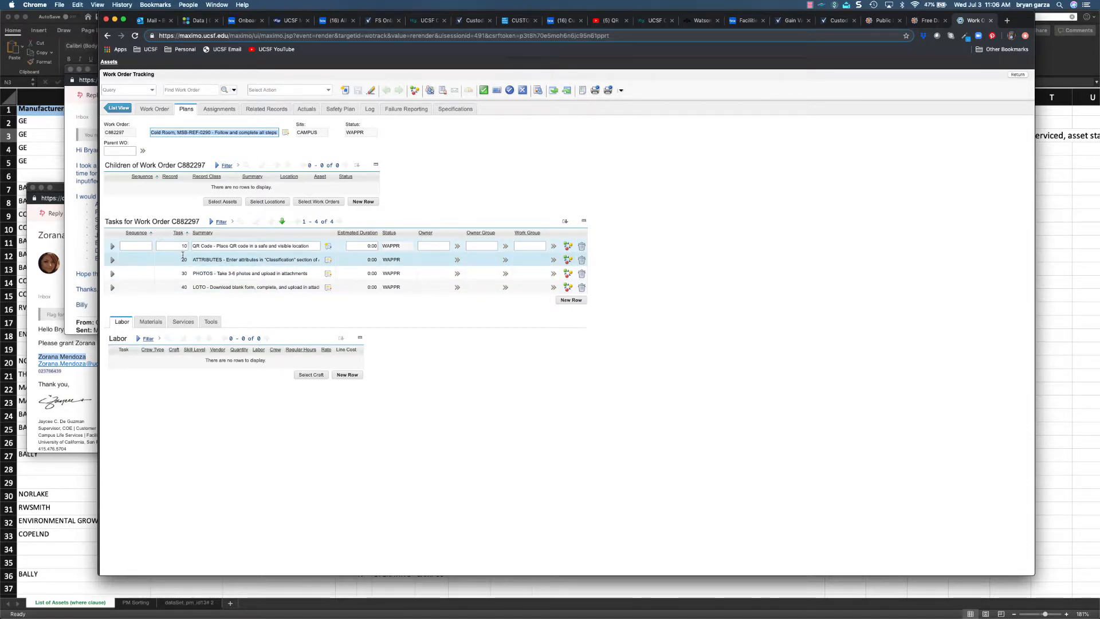
{"action": "left_click", "coordinate": [119, 108]}
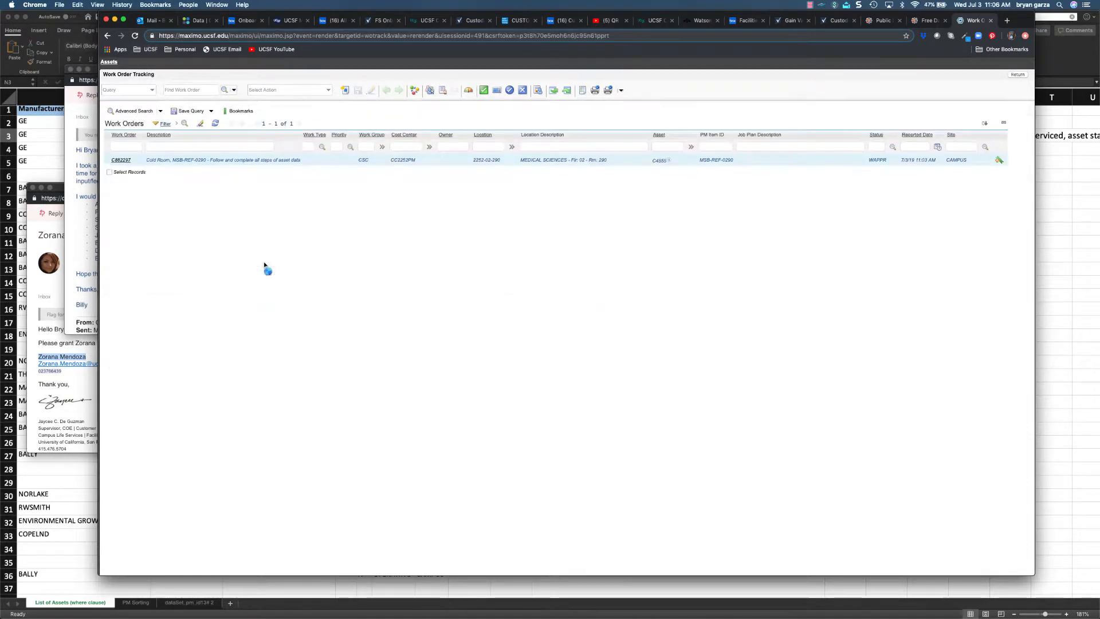
{"action": "left_click", "coordinate": [125, 162]}
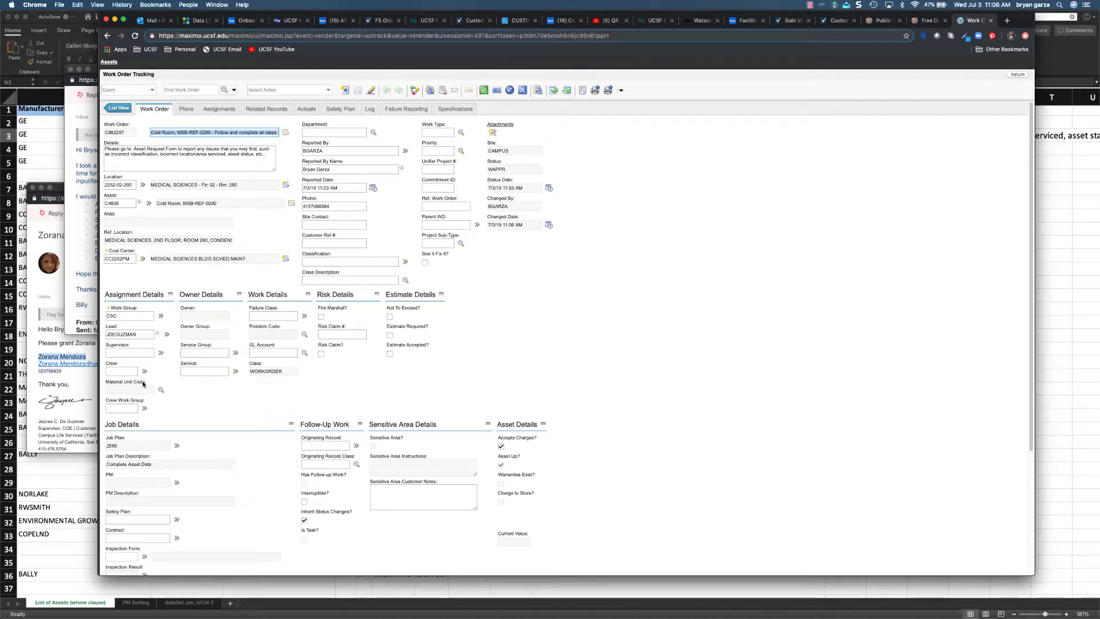
- Set the Work Group in the Assignment Details to P21 and save the work order
{"action": "scroll", "coordinate": [149, 378], "scroll_direction": "down", "scroll_amount": 3}
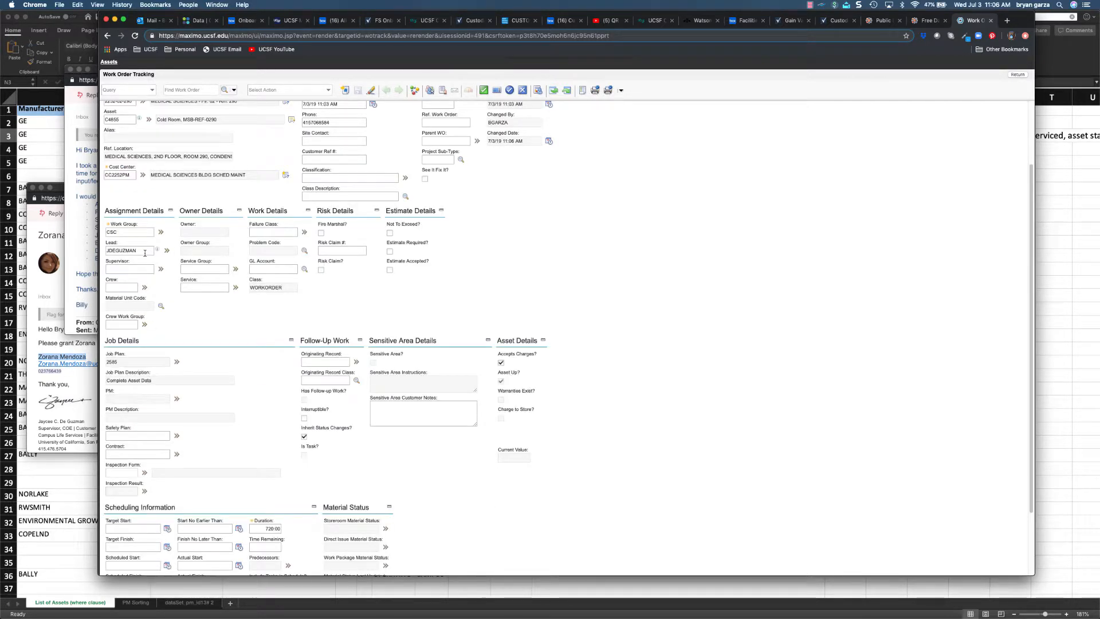
{"action": "left_click", "coordinate": [161, 232]}
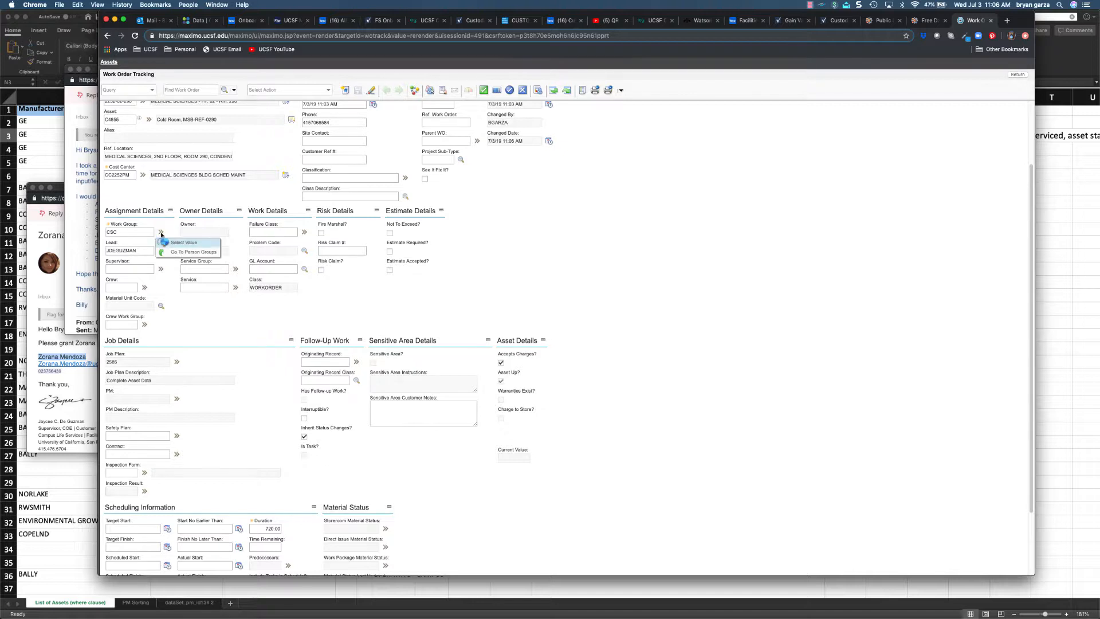
{"action": "left_click", "coordinate": [182, 243]}
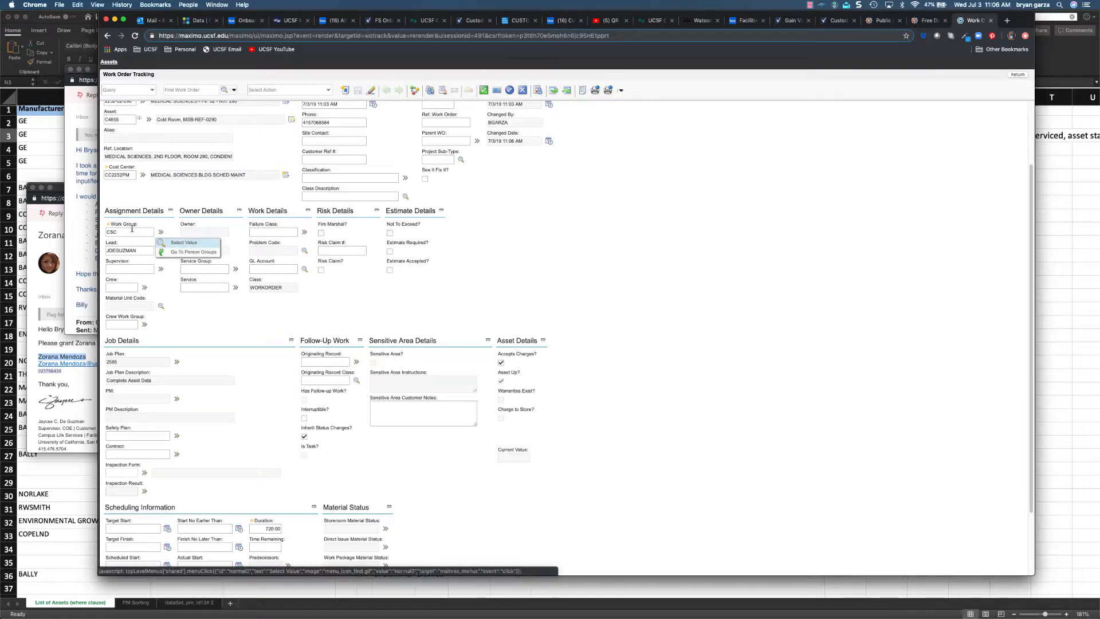
{"action": "type", "text": "P21"}
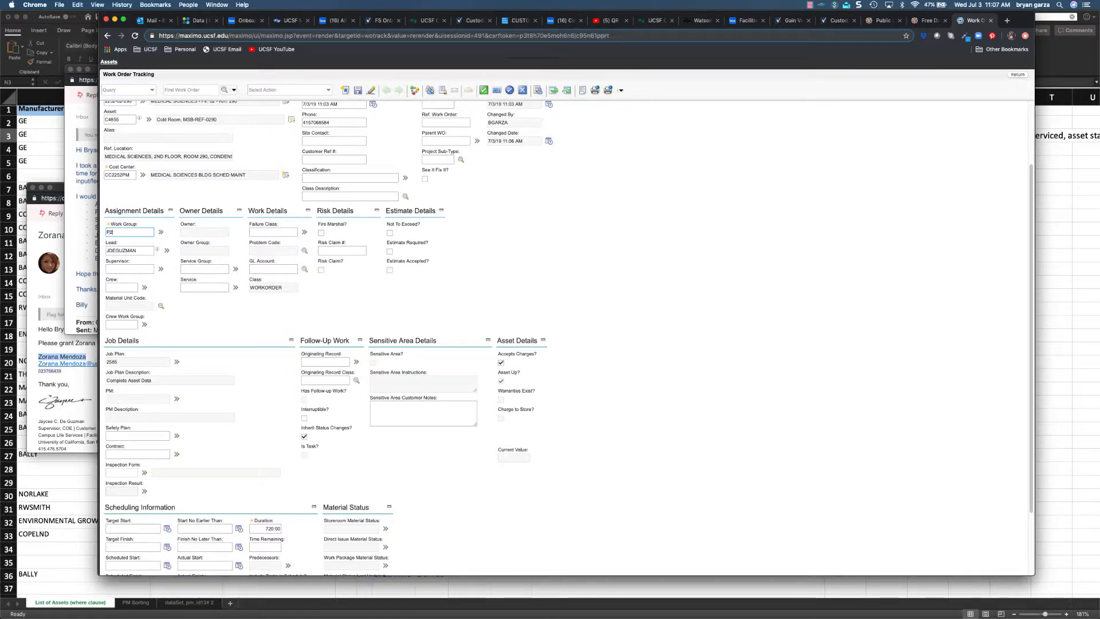
{"action": "left_click", "coordinate": [357, 90]}
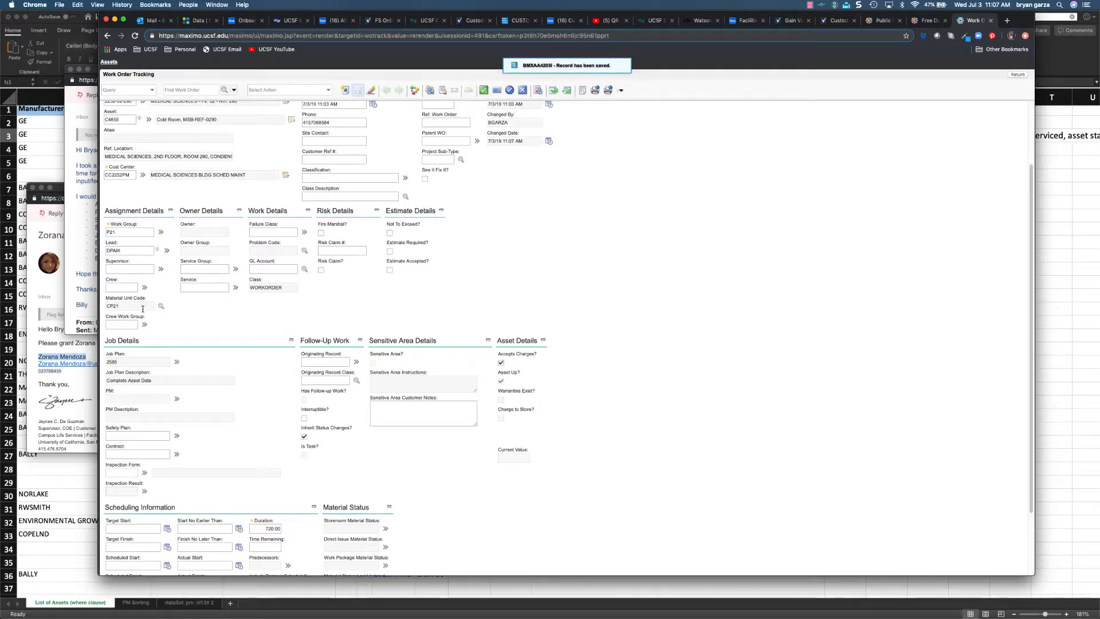
- Copy the work order number from Maximo into the Asset WO cell L7 of the Excel asset list
{"action": "scroll", "coordinate": [164, 287], "scroll_direction": "up", "scroll_amount": 3}
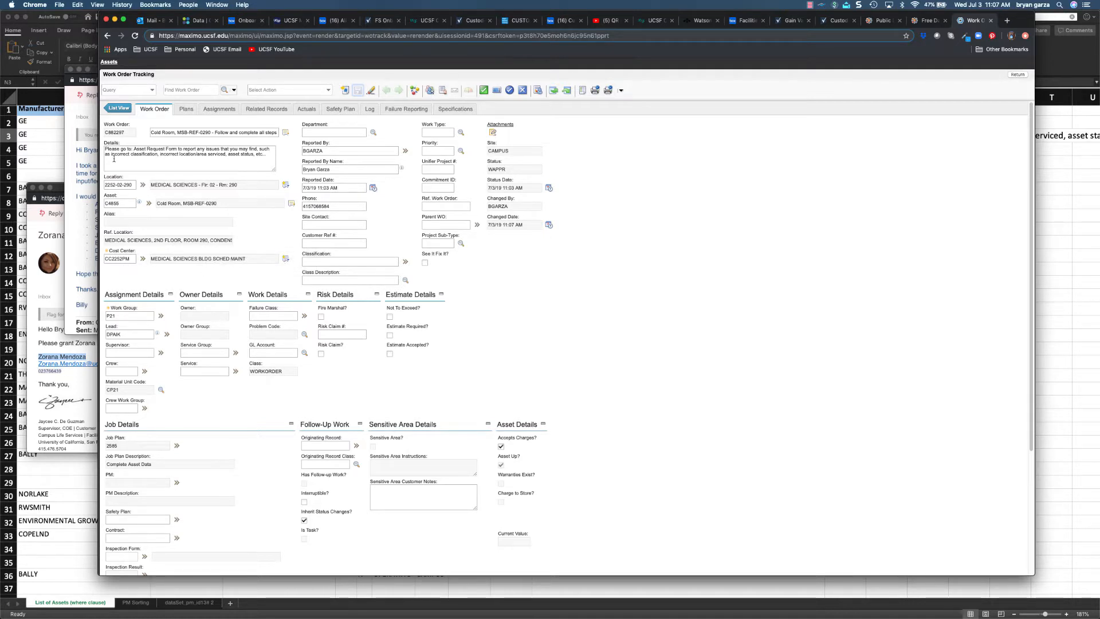
{"action": "double_click", "coordinate": [129, 133]}
{"action": "key", "text": "super+c"}
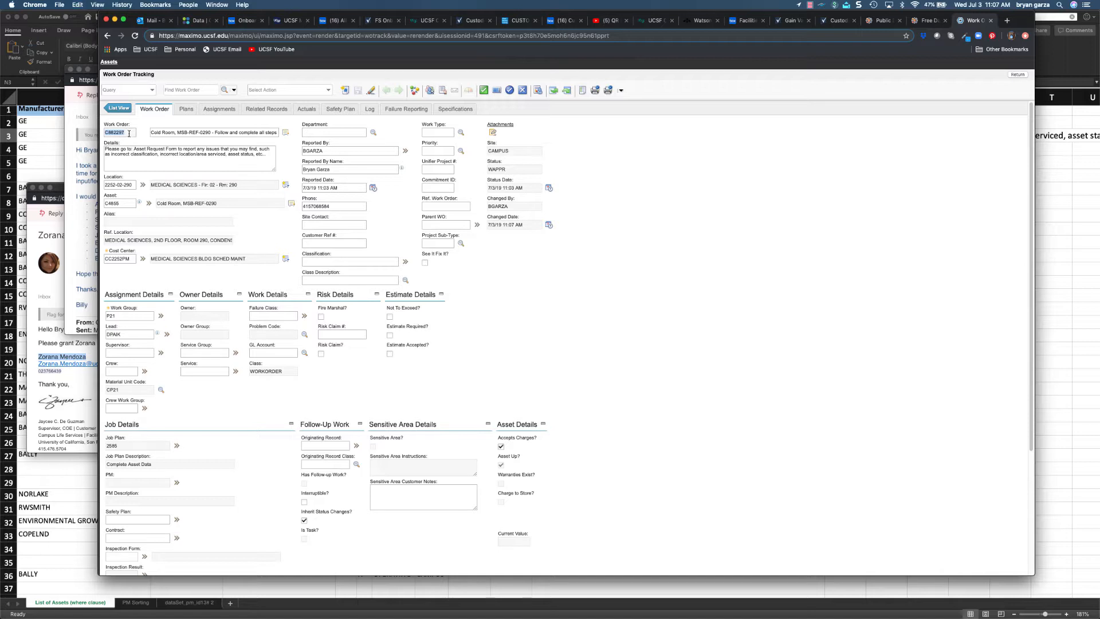
{"action": "key", "text": "super+Tab"}
{"action": "left_click", "coordinate": [476, 191]}
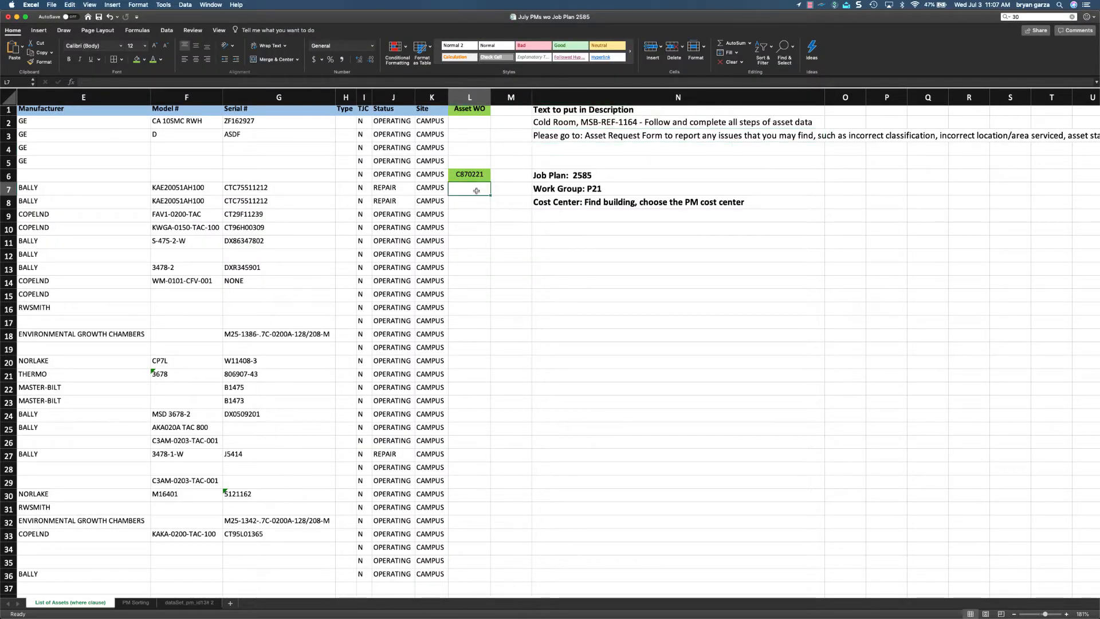
{"action": "key", "text": "super+v"}
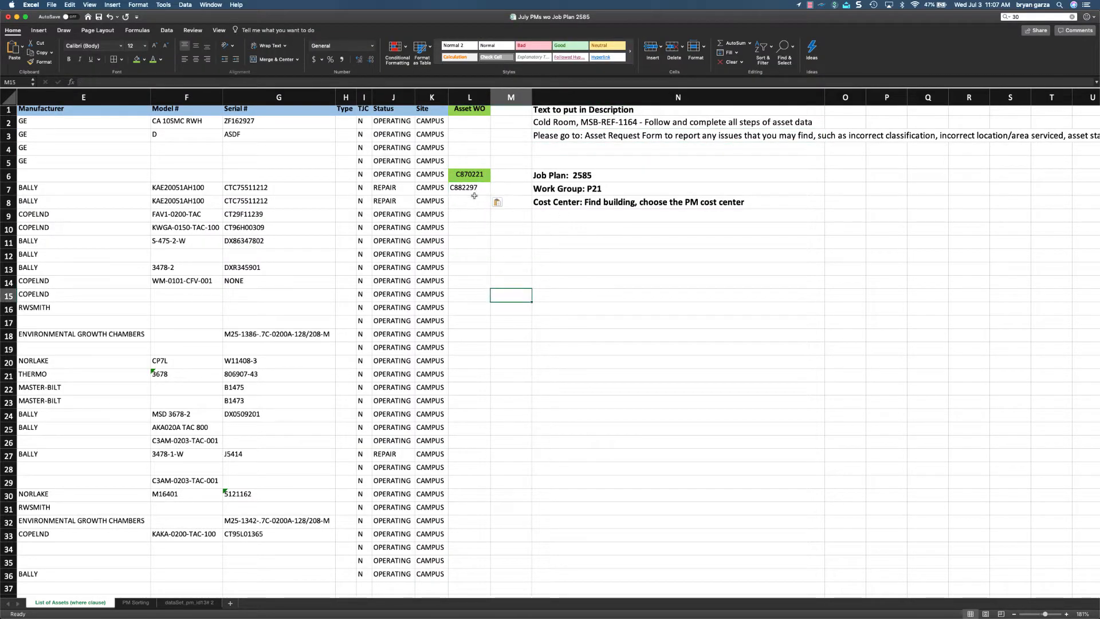
- Fill the Asset WO cell L7 with green and center its text to match the entry above
{"action": "left_click", "coordinate": [136, 59]}
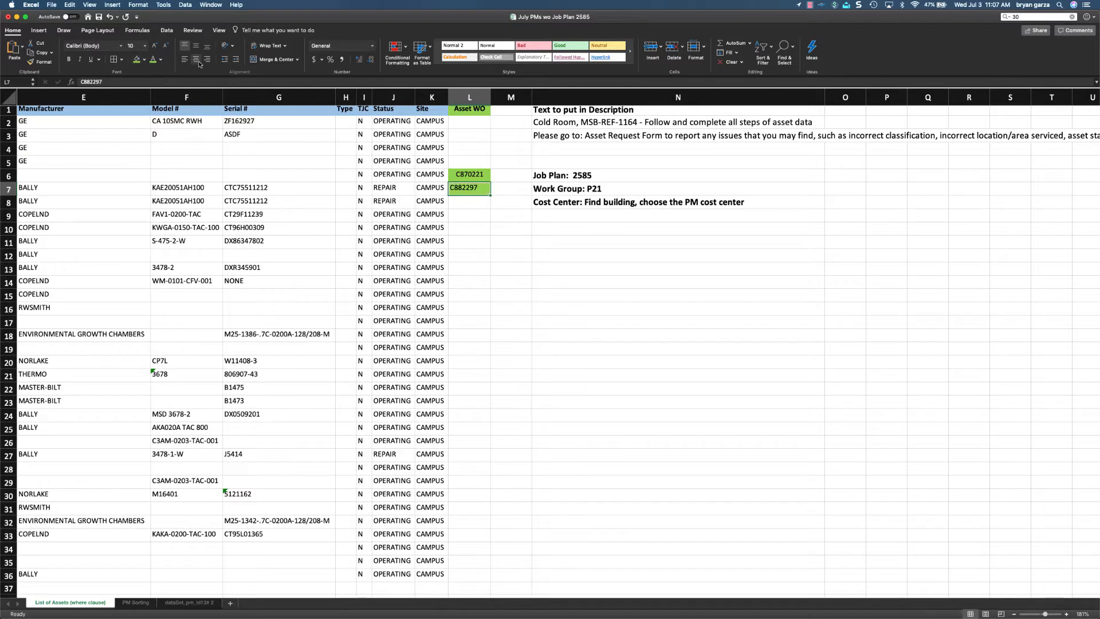
{"action": "left_click", "coordinate": [196, 59]}
{"action": "left_click", "coordinate": [476, 236]}
- Select row 7 of the asset list to check the C4855 entry, and switch back to the Maximo work order
{"action": "scroll", "coordinate": [477, 235], "scroll_direction": "left", "scroll_amount": 5}
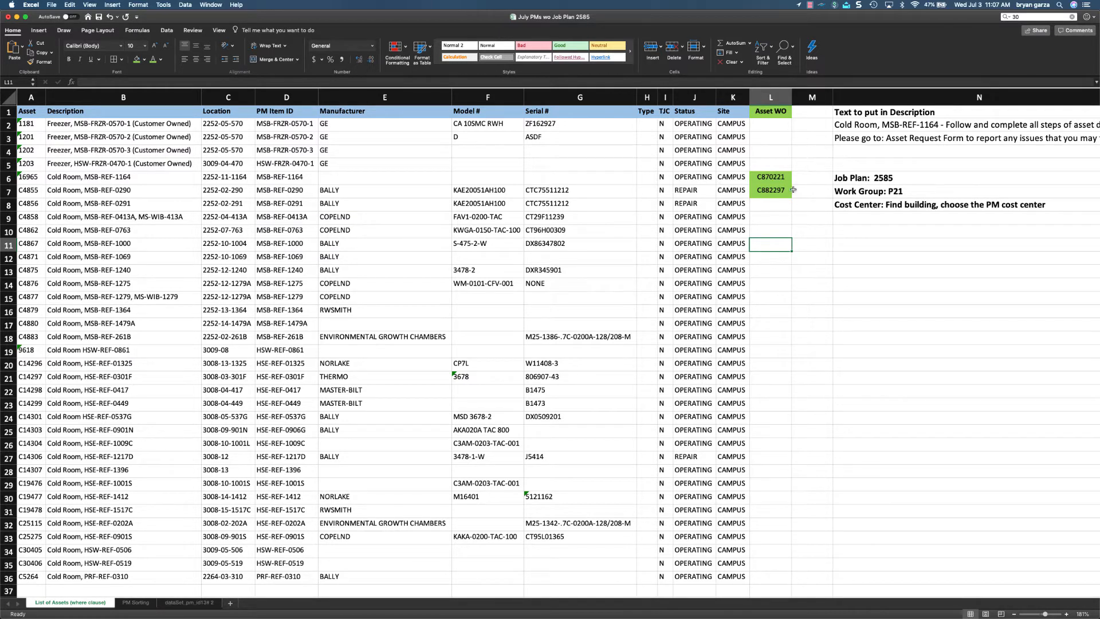
{"action": "left_click", "coordinate": [10, 191]}
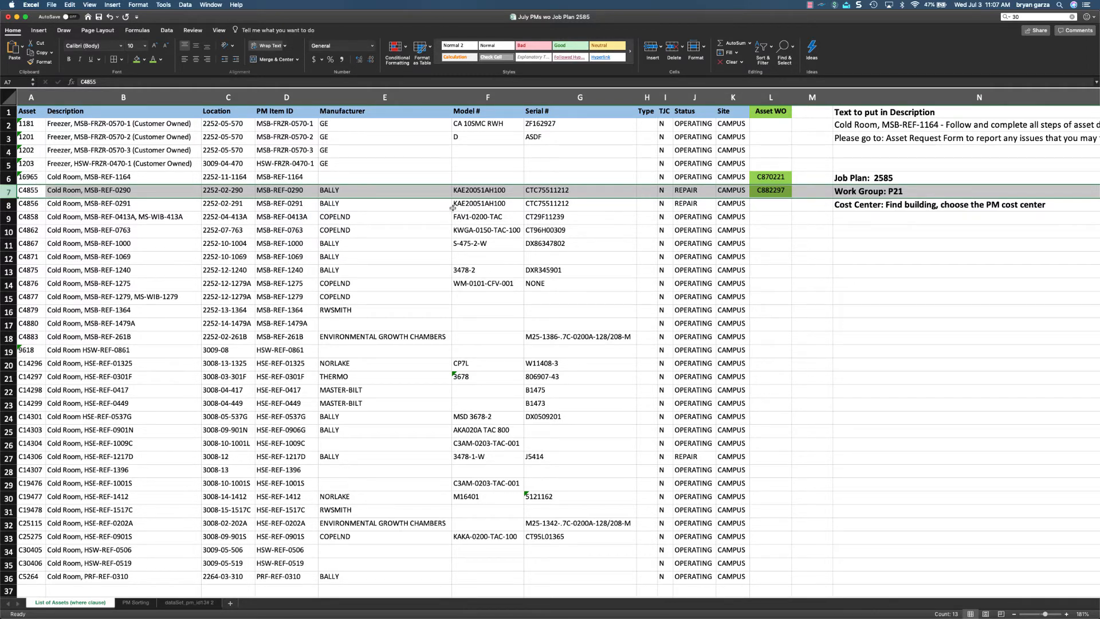
{"action": "key", "text": "super+Tab"}
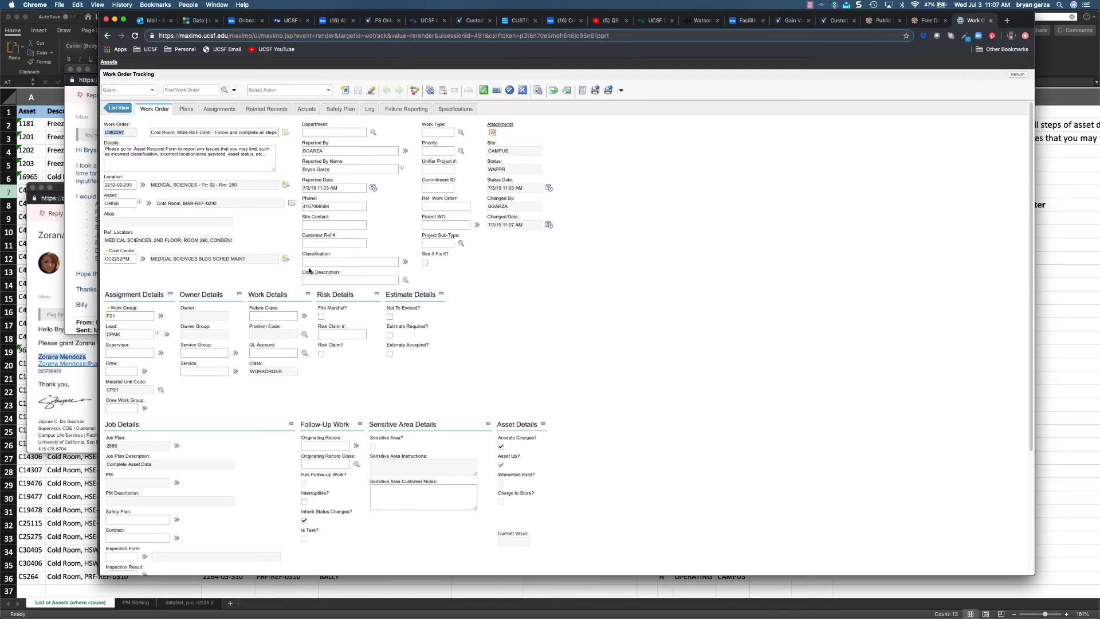